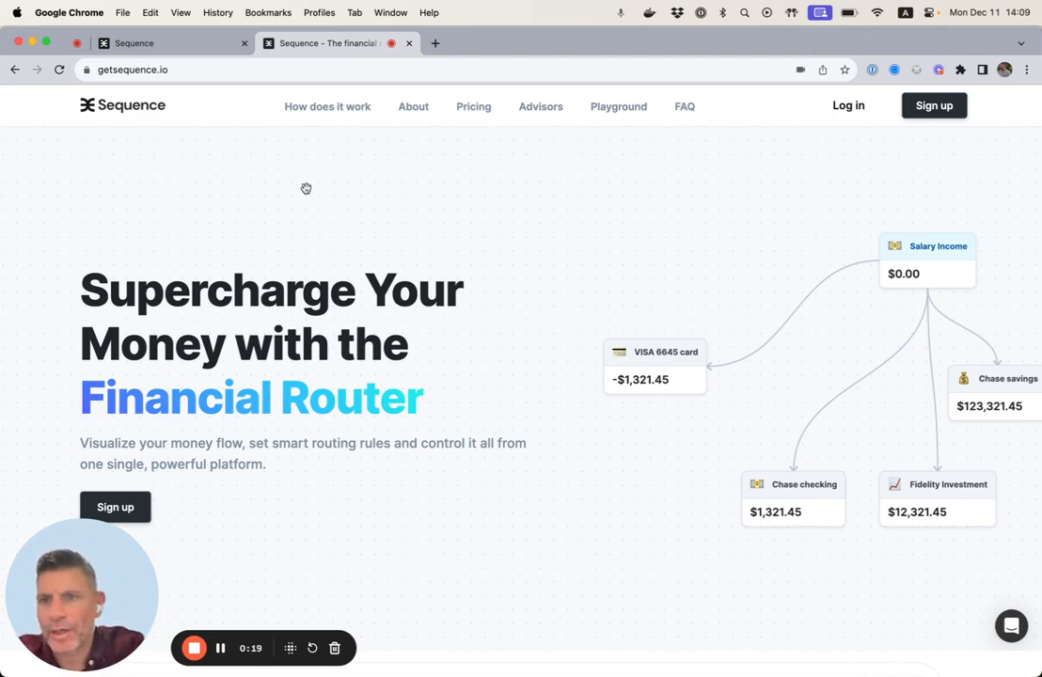
Step: Switch to the Sequence map and look at the institutions offered for adding a depository account for My Plant Store
left_click(195, 46)
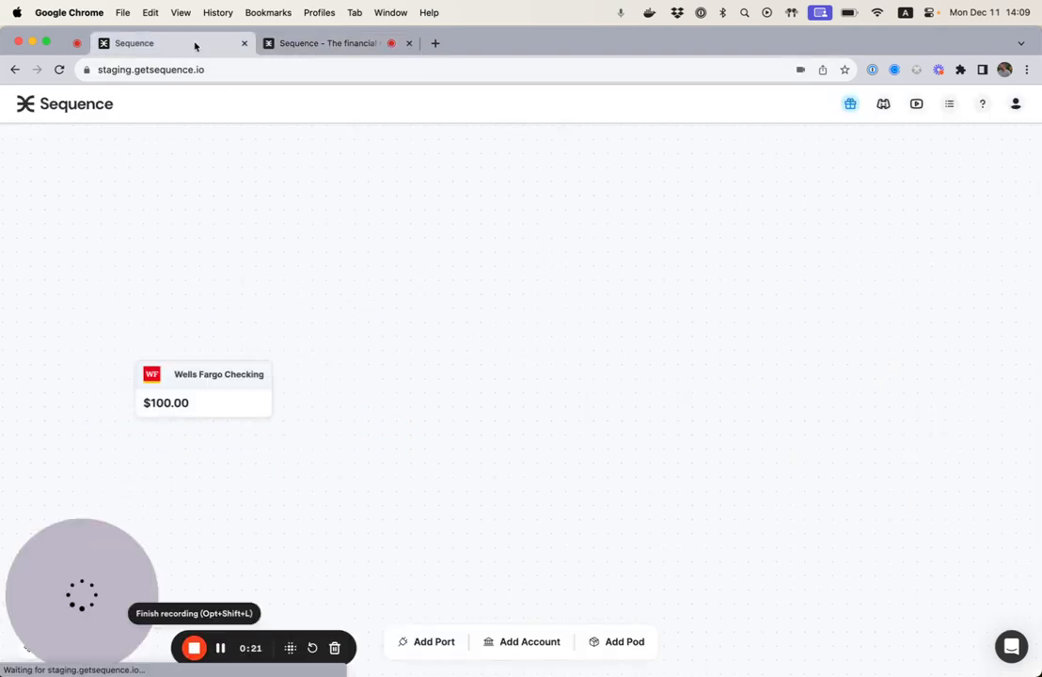
left_click_drag(258, 367, 325, 366)
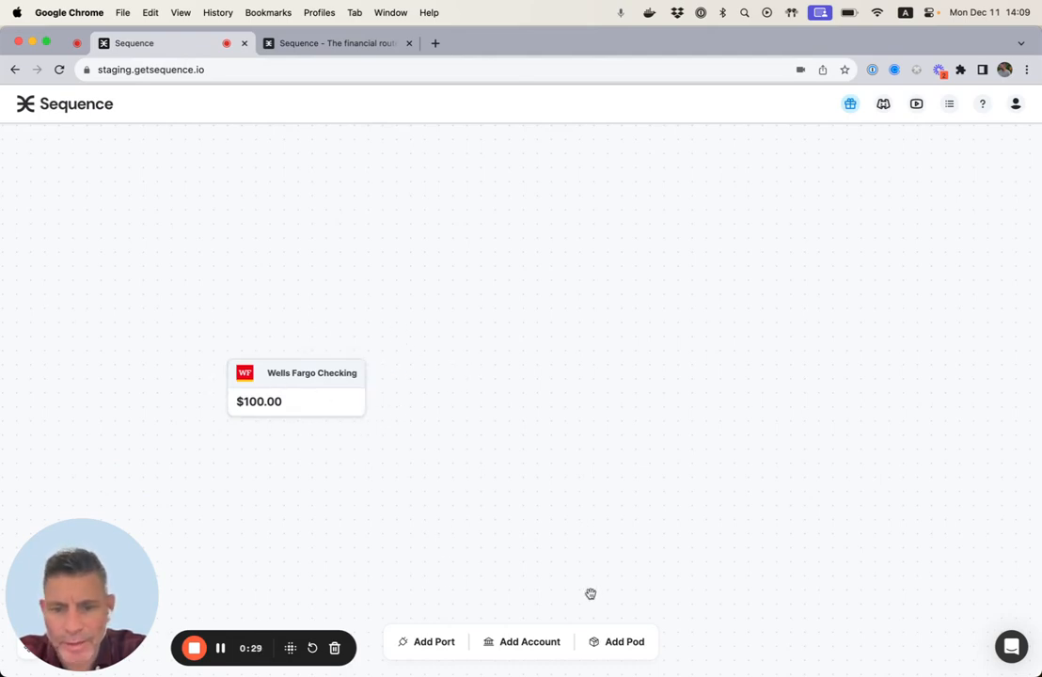
left_click(519, 645)
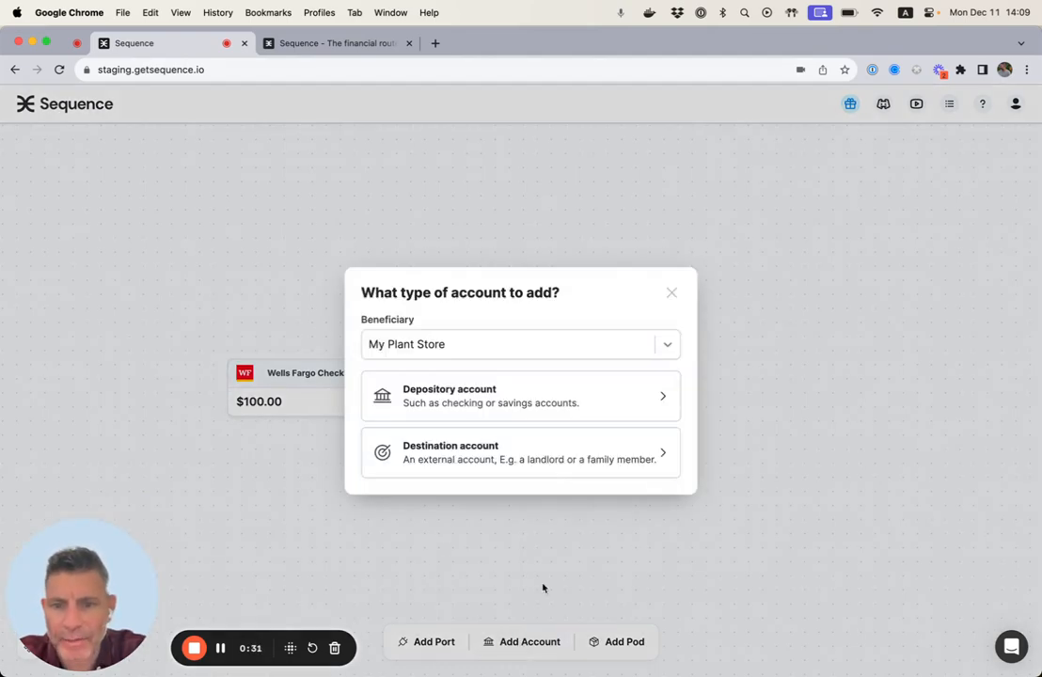
left_click(450, 389)
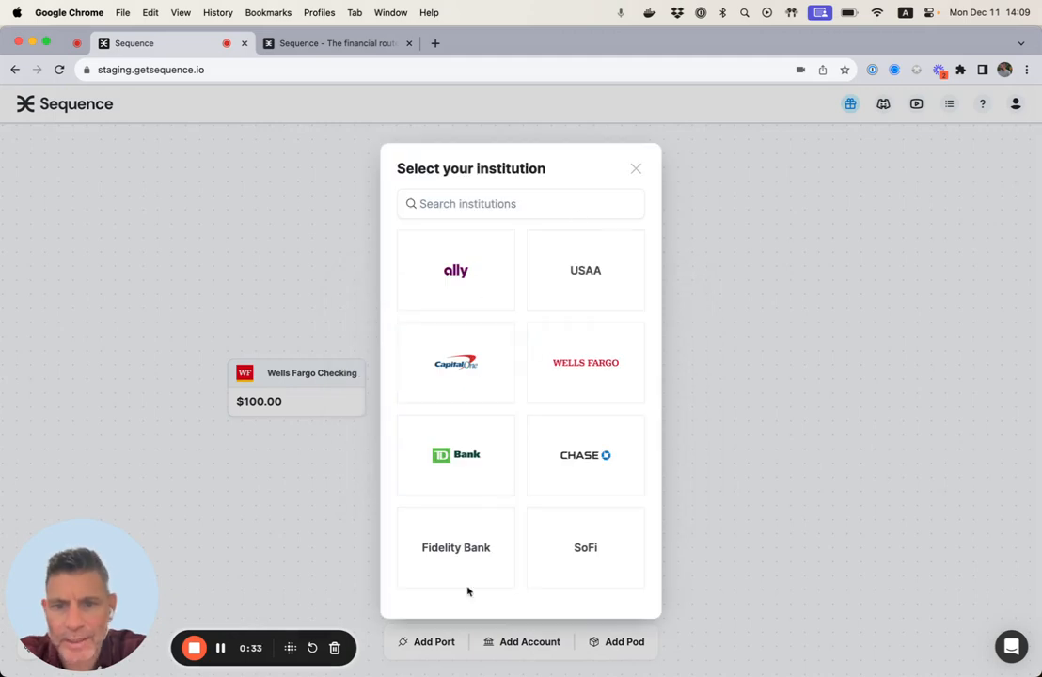
left_click(636, 171)
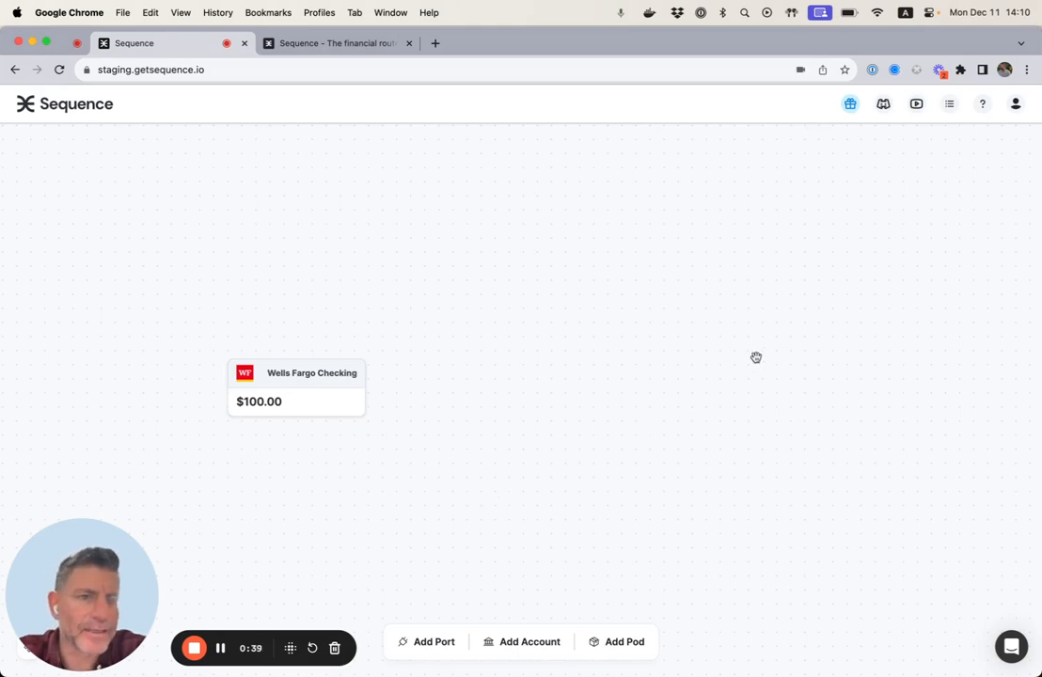
Step: View the account's beneficiaries and the information form for a new business beneficiary, and return to the map
left_click(1016, 105)
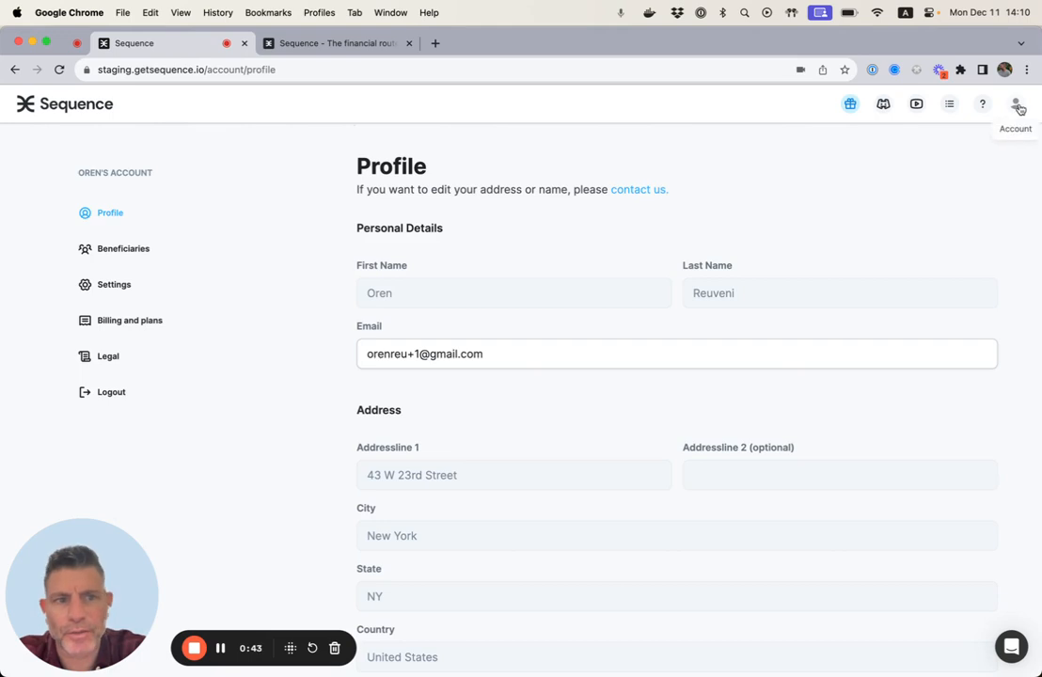
left_click(143, 251)
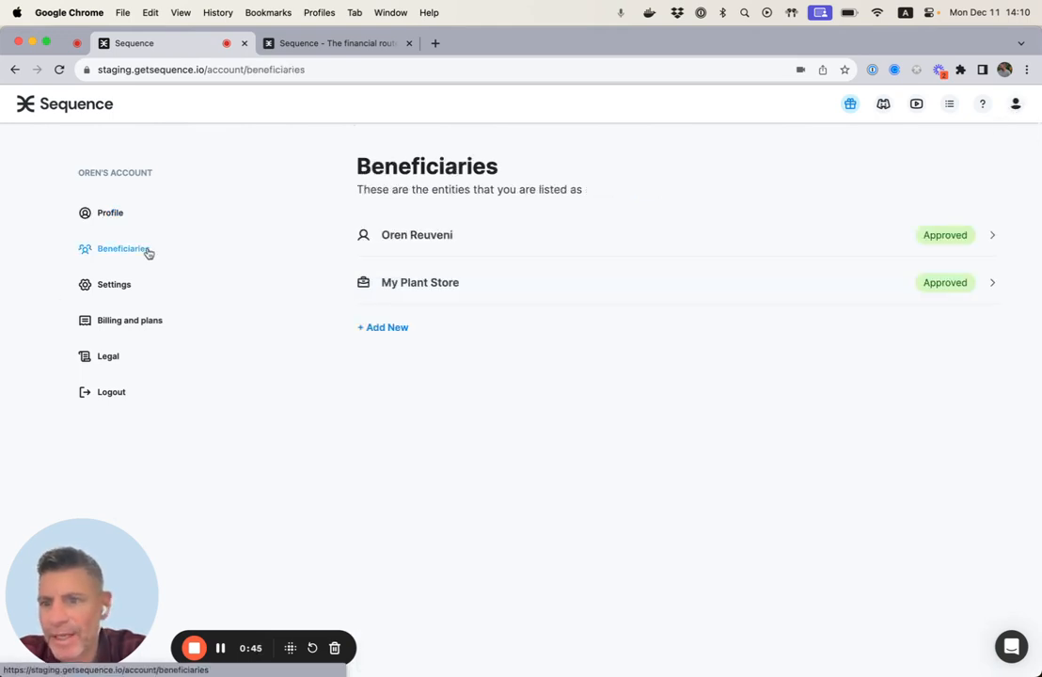
left_click(391, 329)
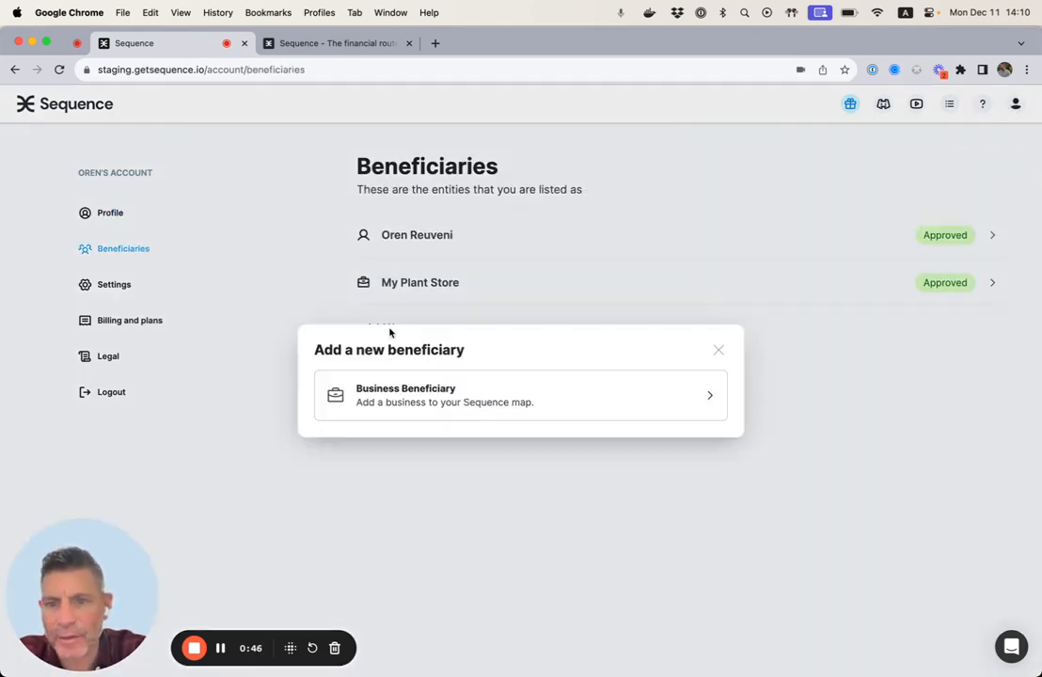
left_click(392, 412)
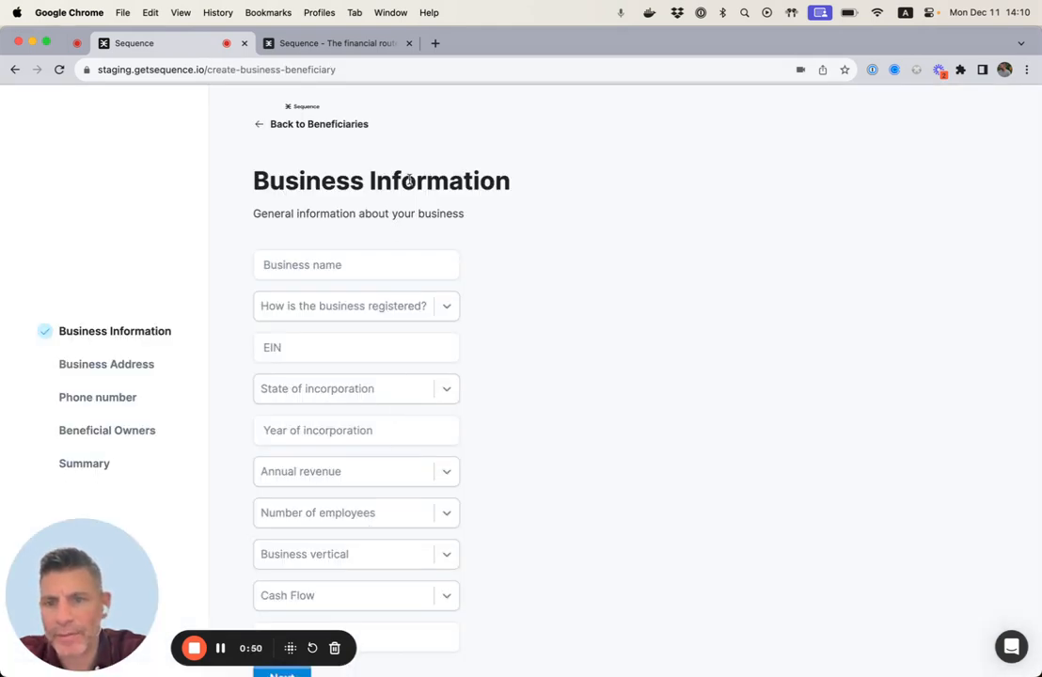
left_click(262, 120)
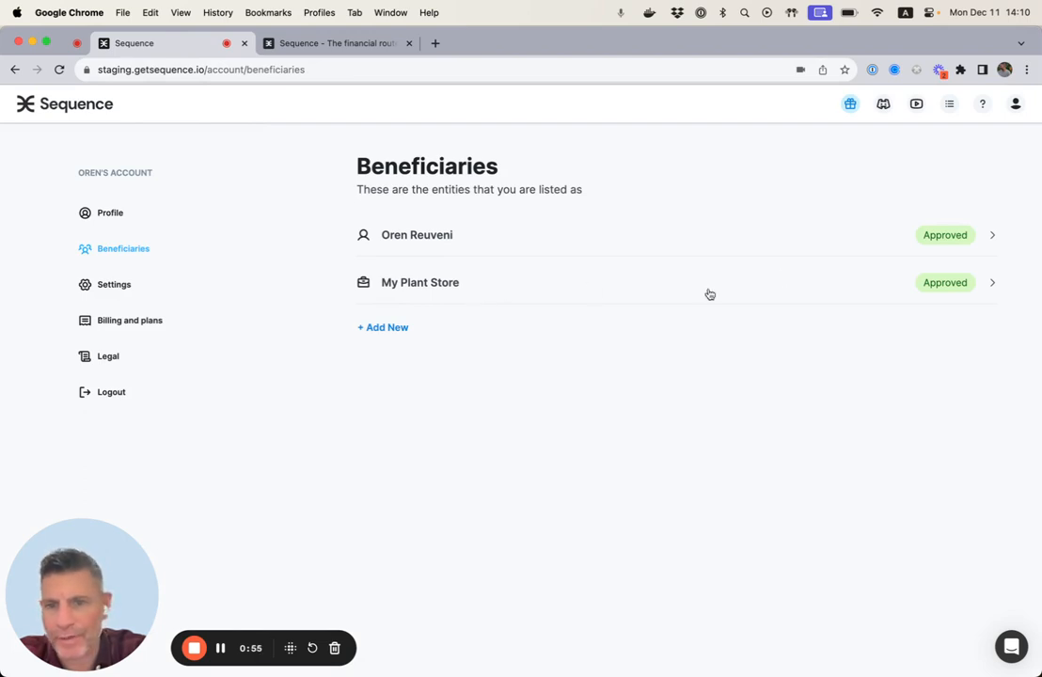
left_click(85, 111)
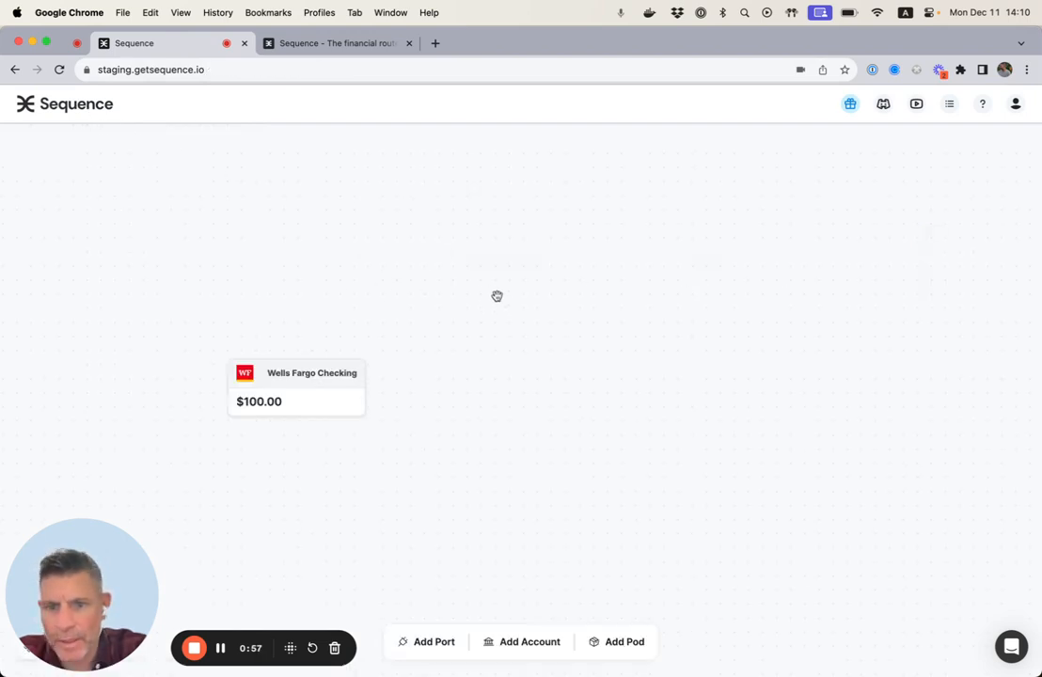
Step: Fit the map to its contents and place the Wells Fargo Checking account left of the map's centre
left_click_drag(428, 308, 414, 319)
left_click_drag(572, 316, 540, 326)
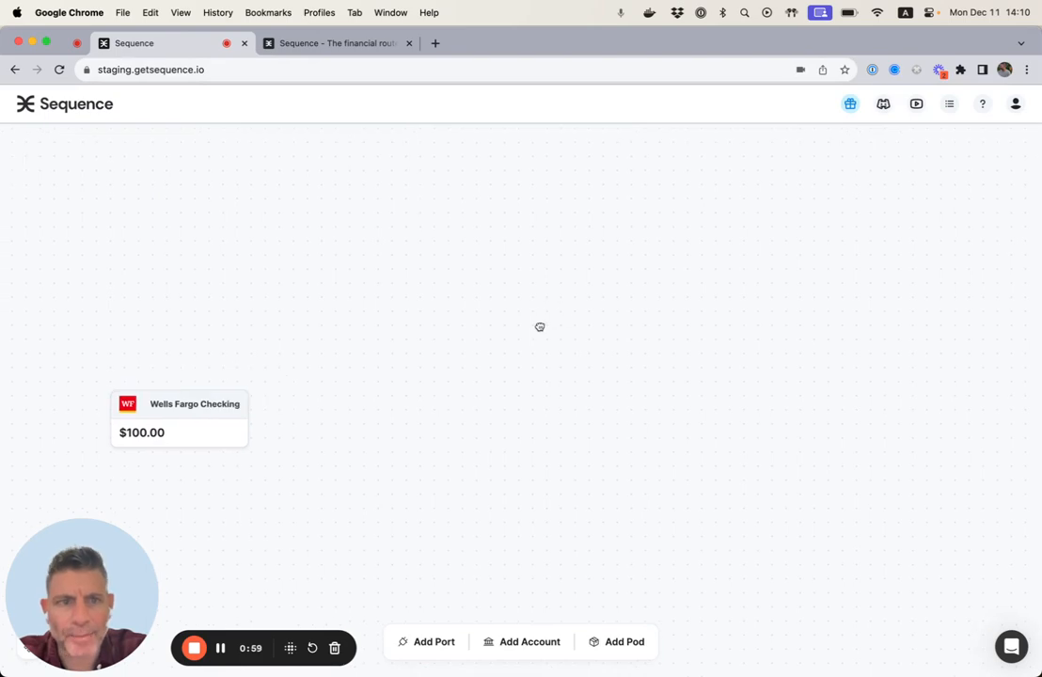
left_click_drag(747, 361, 702, 374)
double_click(702, 373)
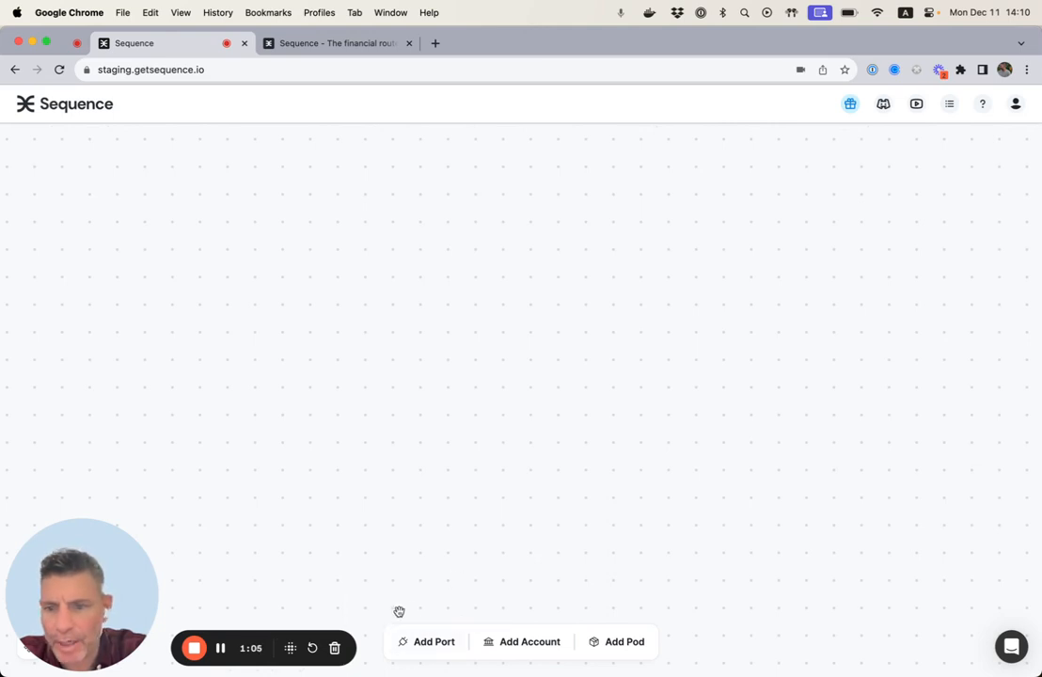
left_click_drag(62, 572, 76, 443)
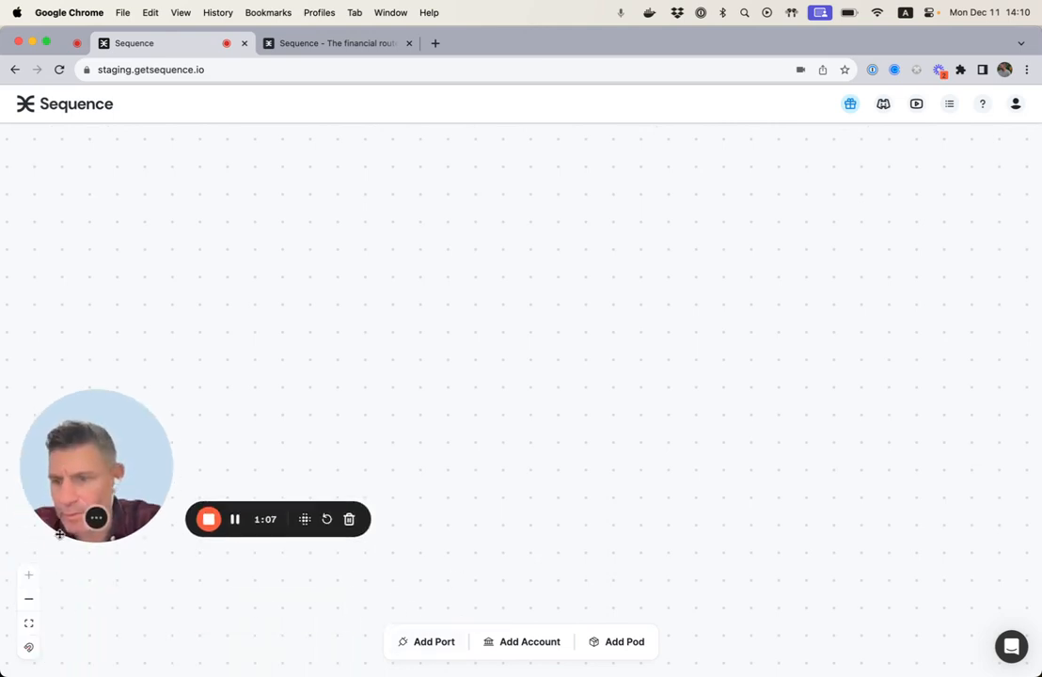
left_click(29, 624)
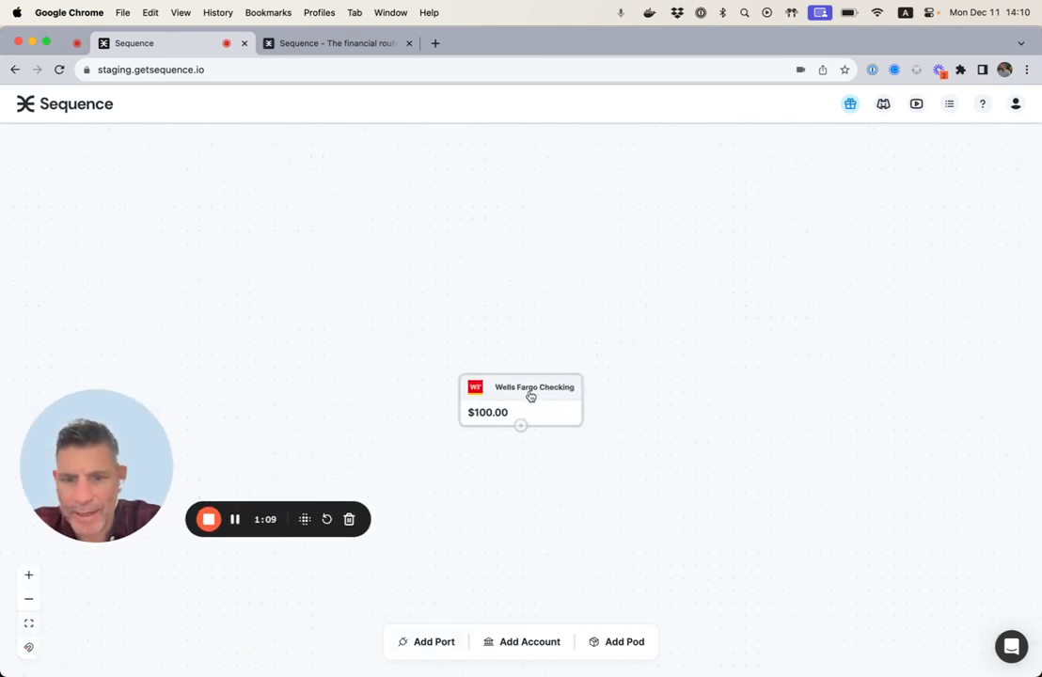
left_click_drag(530, 395, 315, 367)
left_click_drag(132, 442, 119, 547)
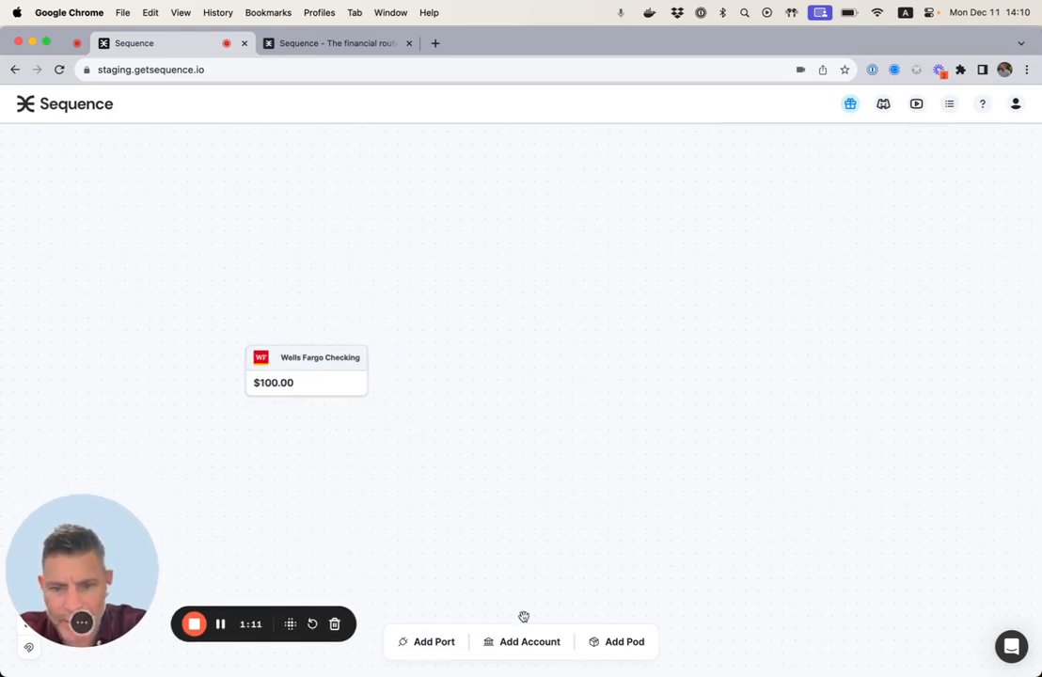
Step: Create a port named Plant Store Revenue with My Plant Store as its beneficiary
left_click(422, 643)
left_click(488, 352)
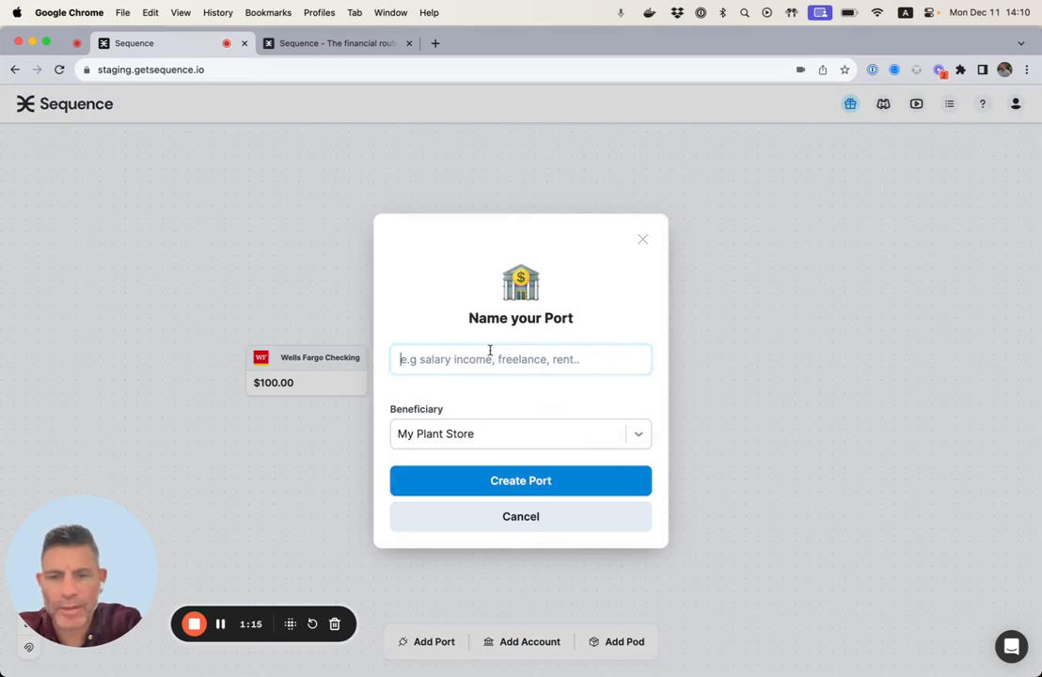
type("Pla")
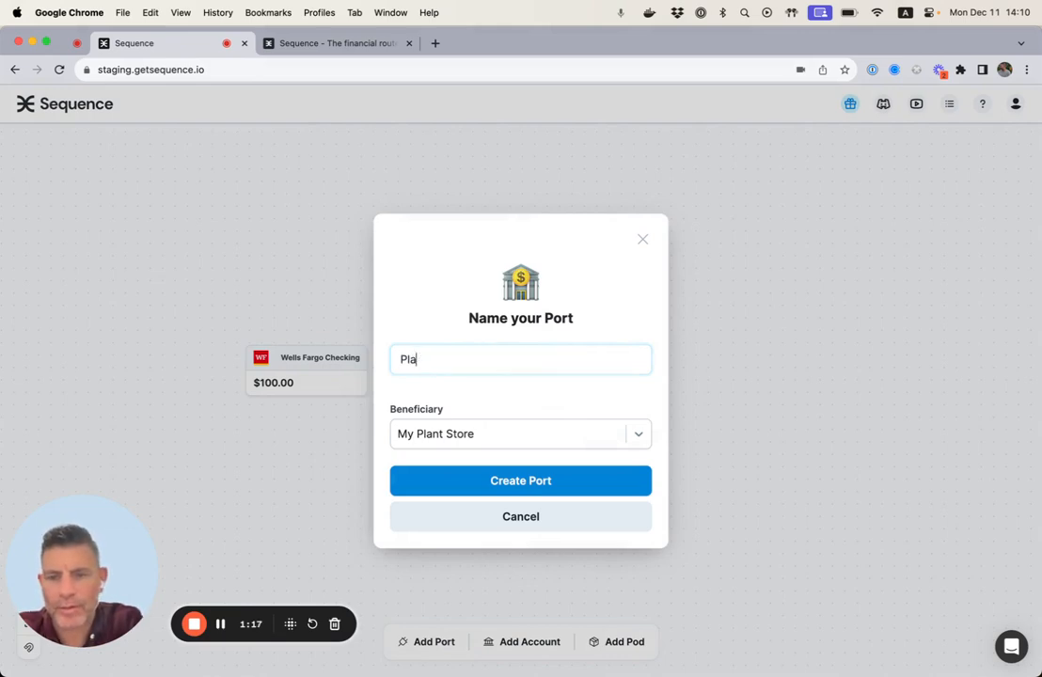
type("nt Store")
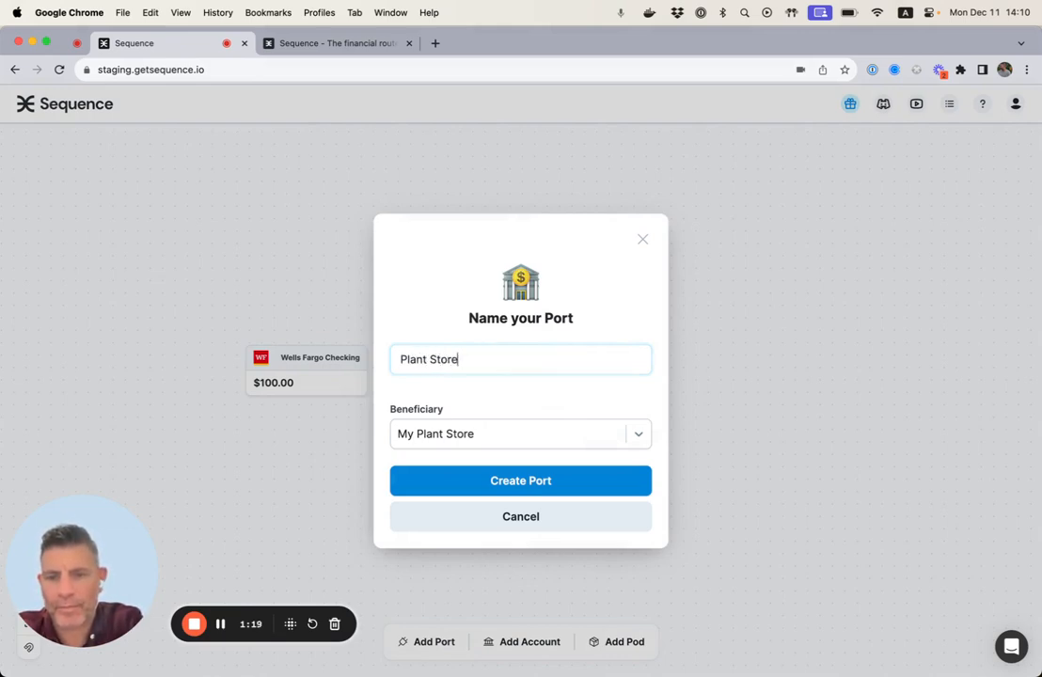
type(" Revenue")
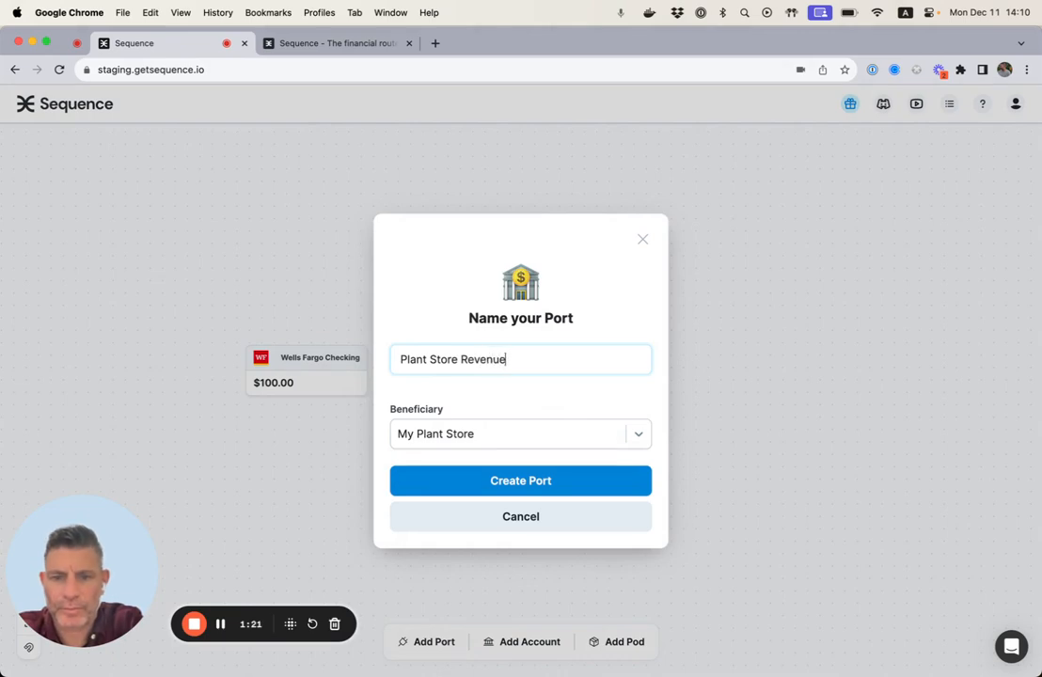
left_click(411, 443)
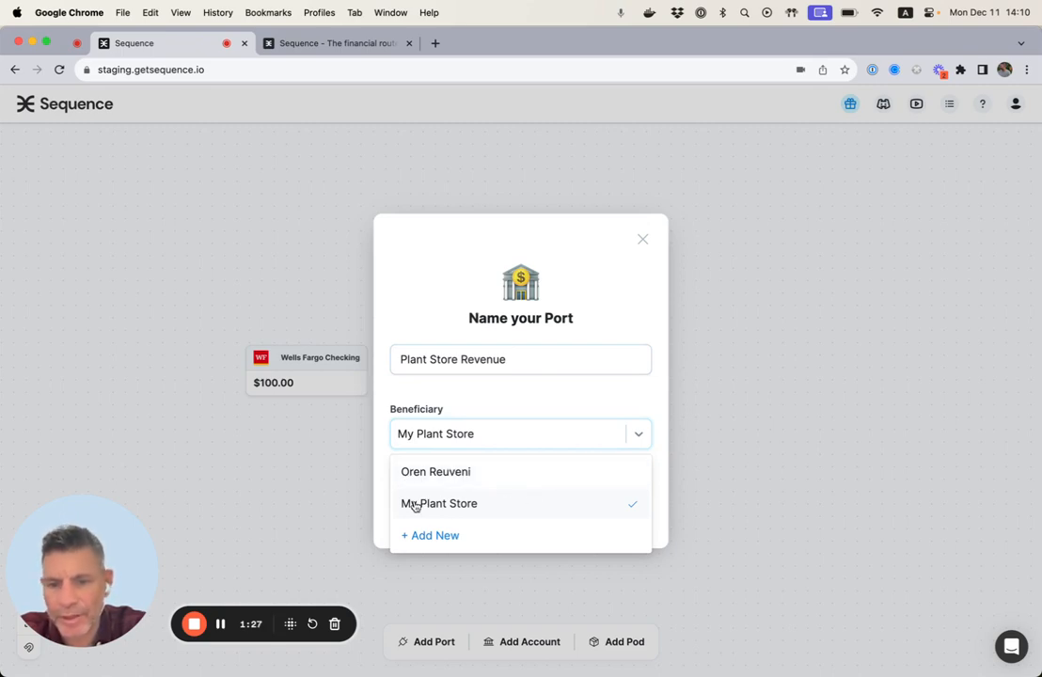
left_click(496, 512)
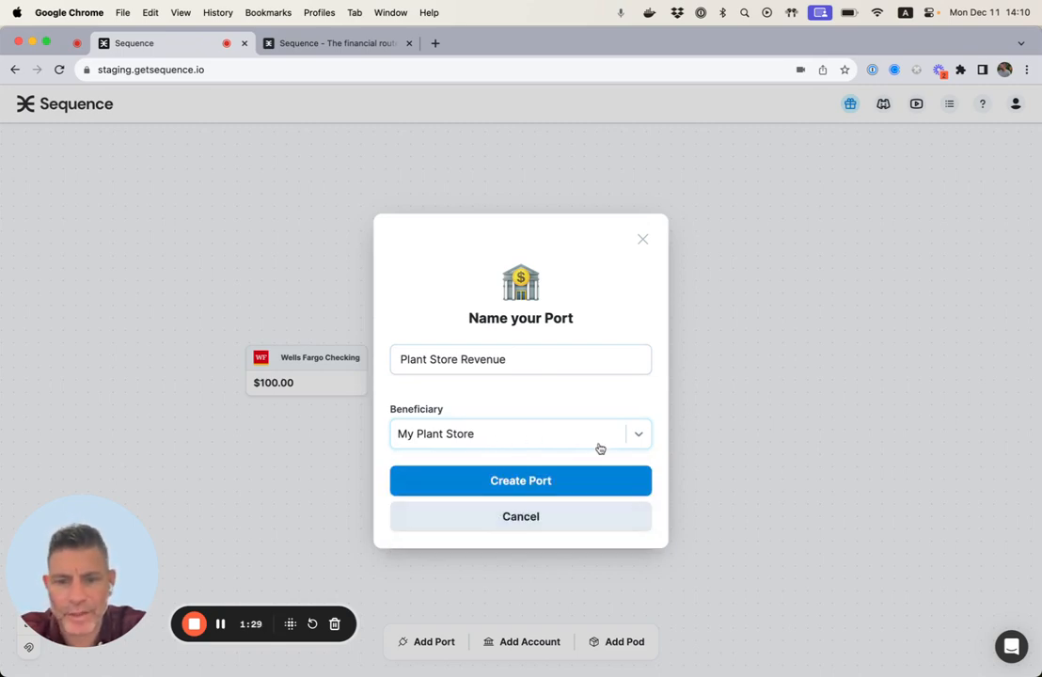
left_click(528, 481)
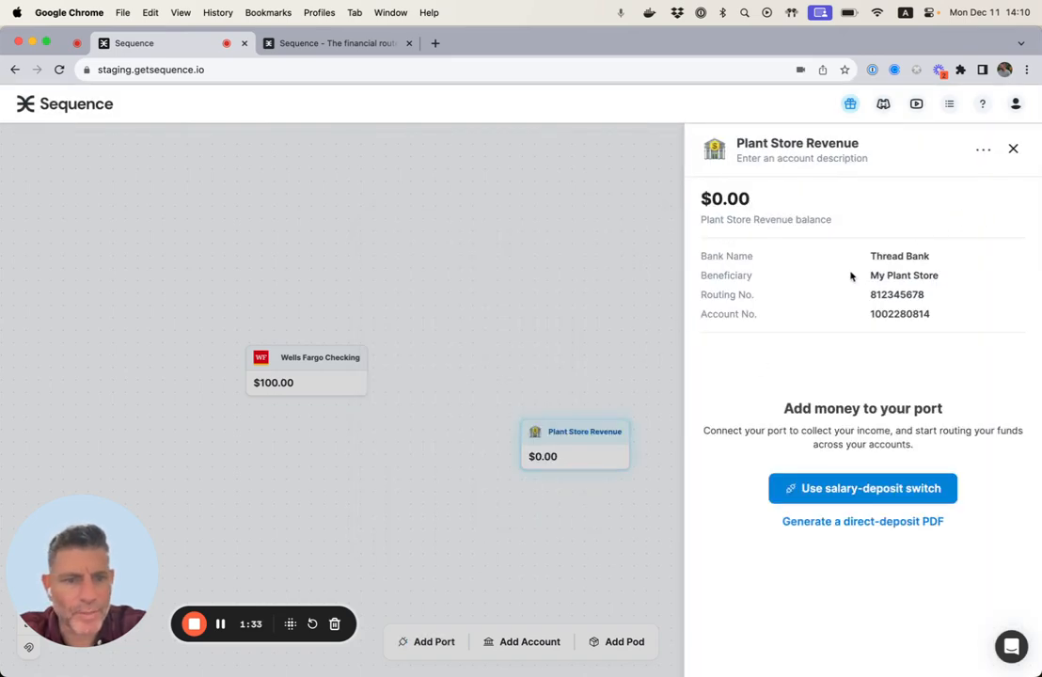
Step: Review the Plant Store Revenue port's beneficiary, routing number and account number, and close its details
left_click_drag(865, 275, 957, 274)
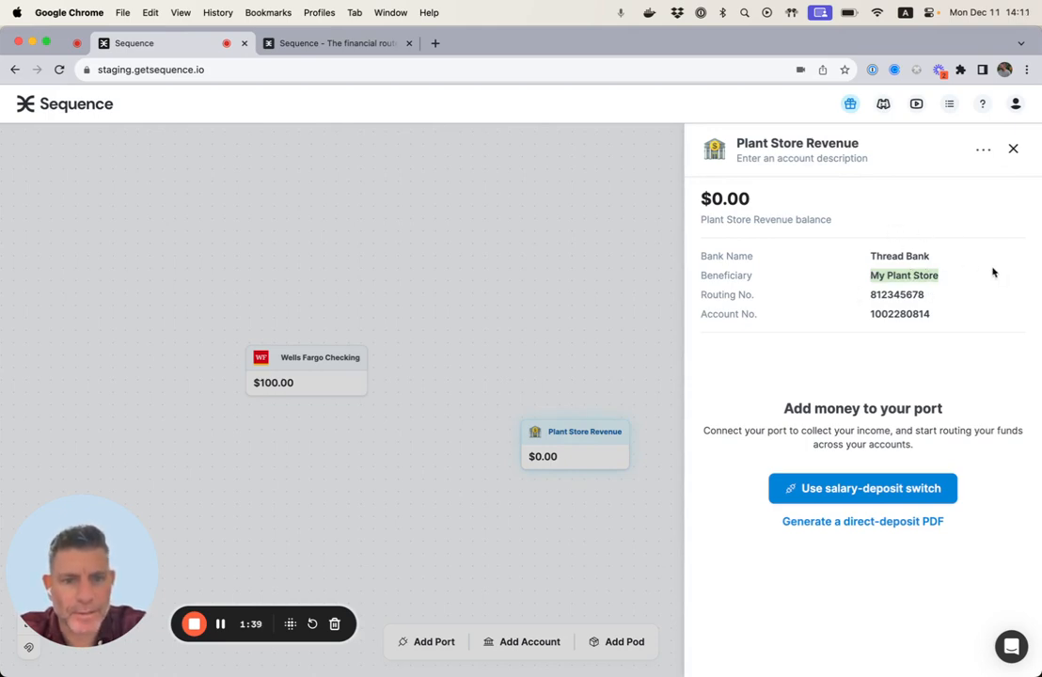
left_click(874, 300)
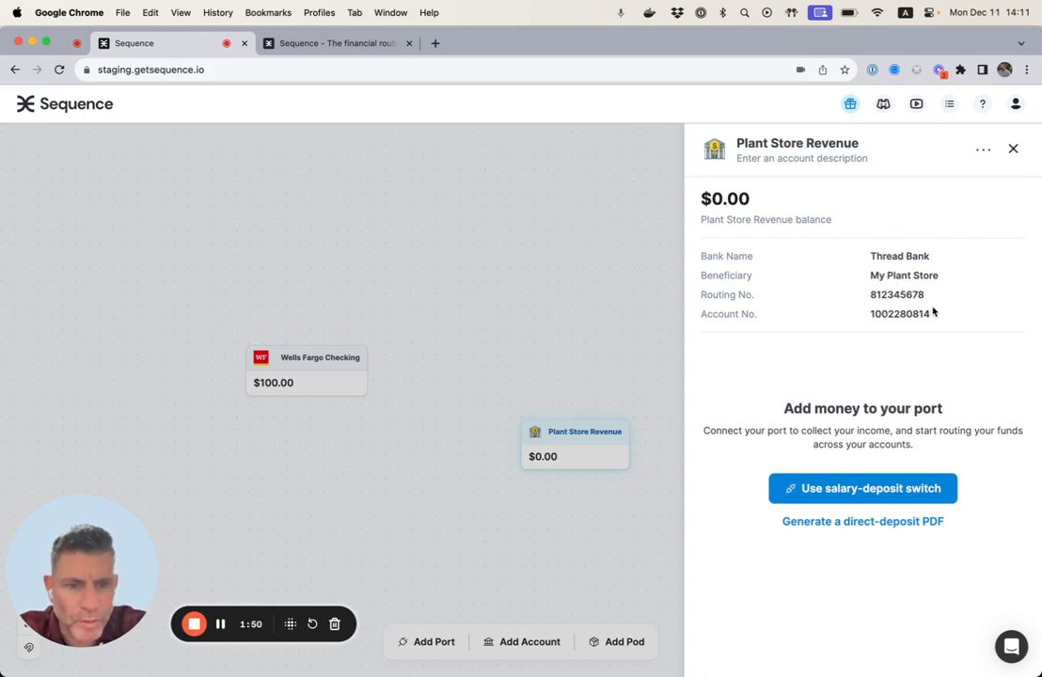
left_click(633, 280)
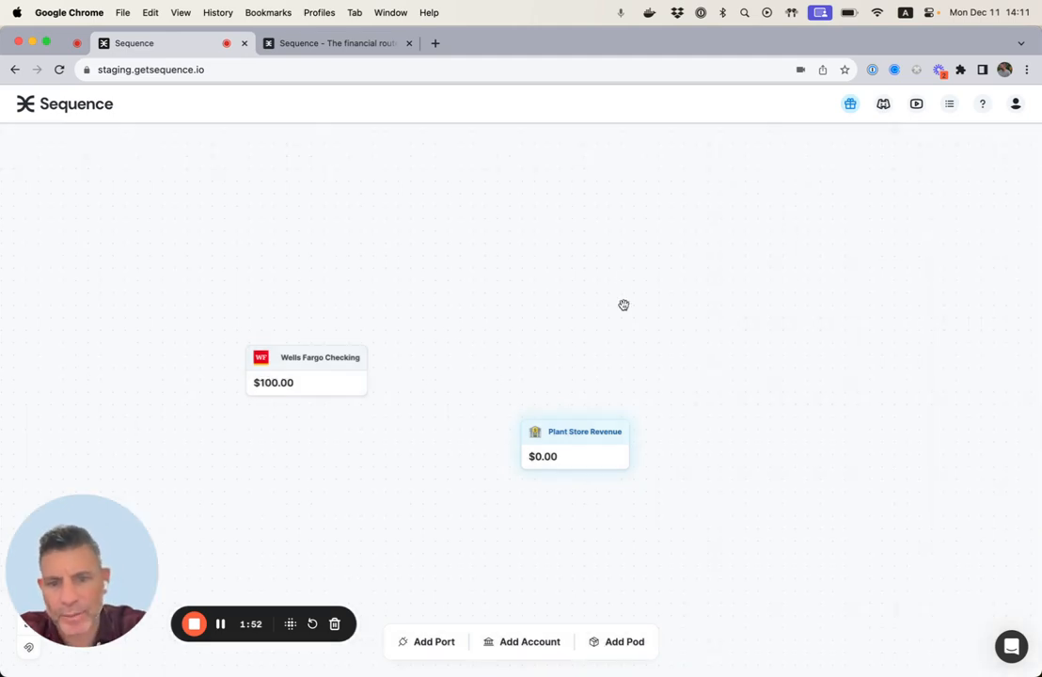
Step: Place the Plant Store Revenue port above and well to the right of the Wells Fargo Checking account
left_click_drag(577, 436, 725, 235)
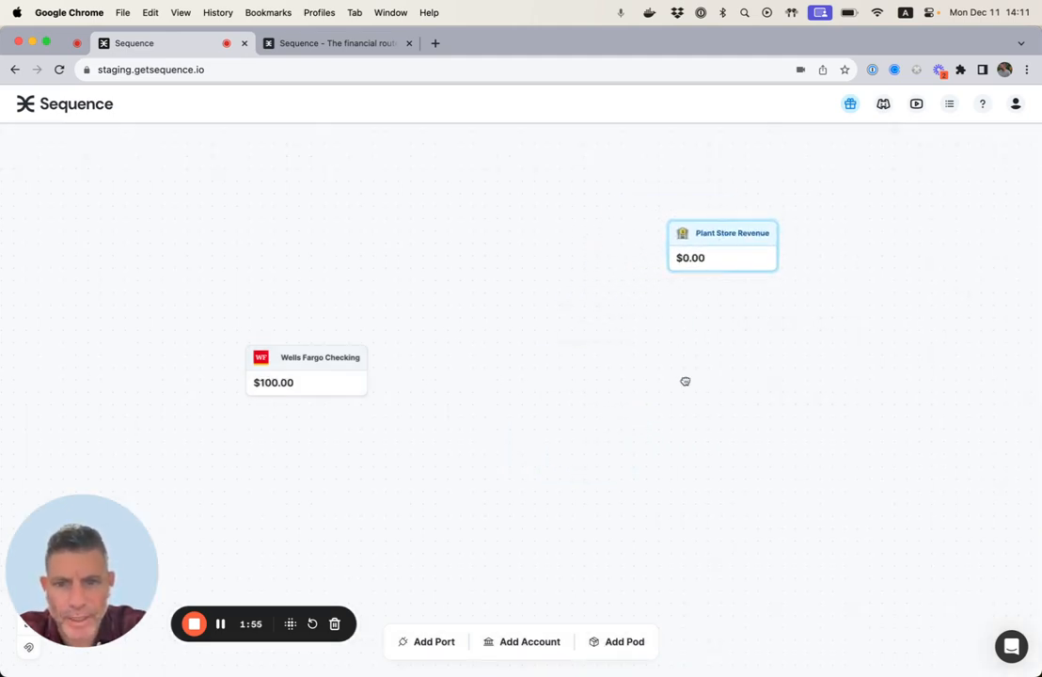
left_click_drag(686, 379, 545, 395)
left_click_drag(617, 262, 610, 240)
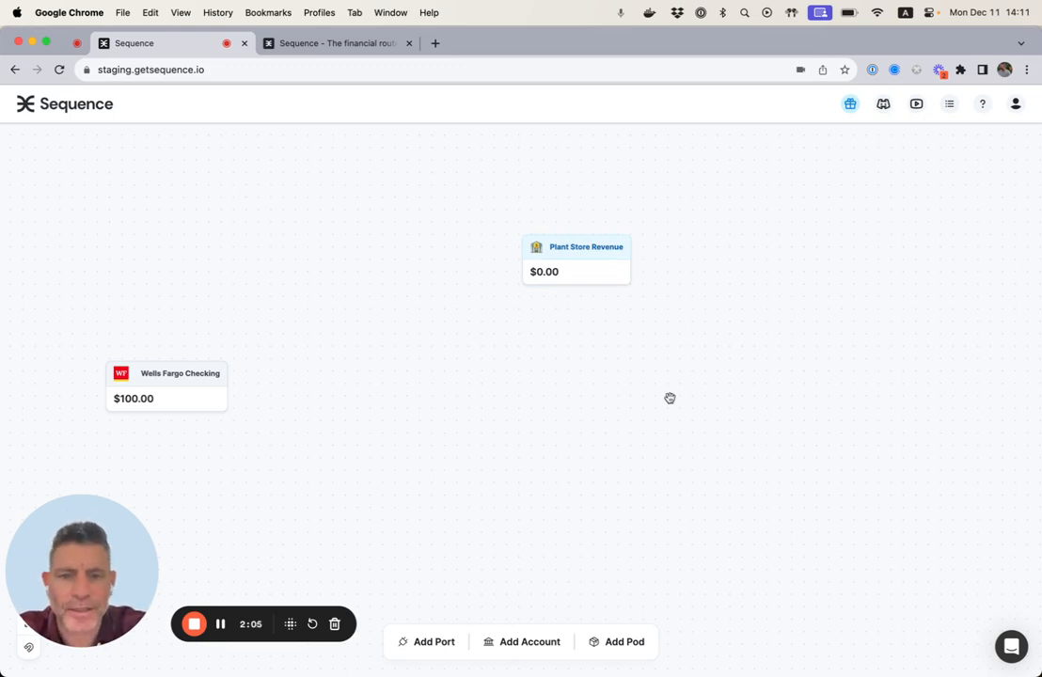
Step: Create a My Plant Store pod named Profit with the heart-eyes emoji and place it below and right of the Plant Store Revenue port
left_click(621, 645)
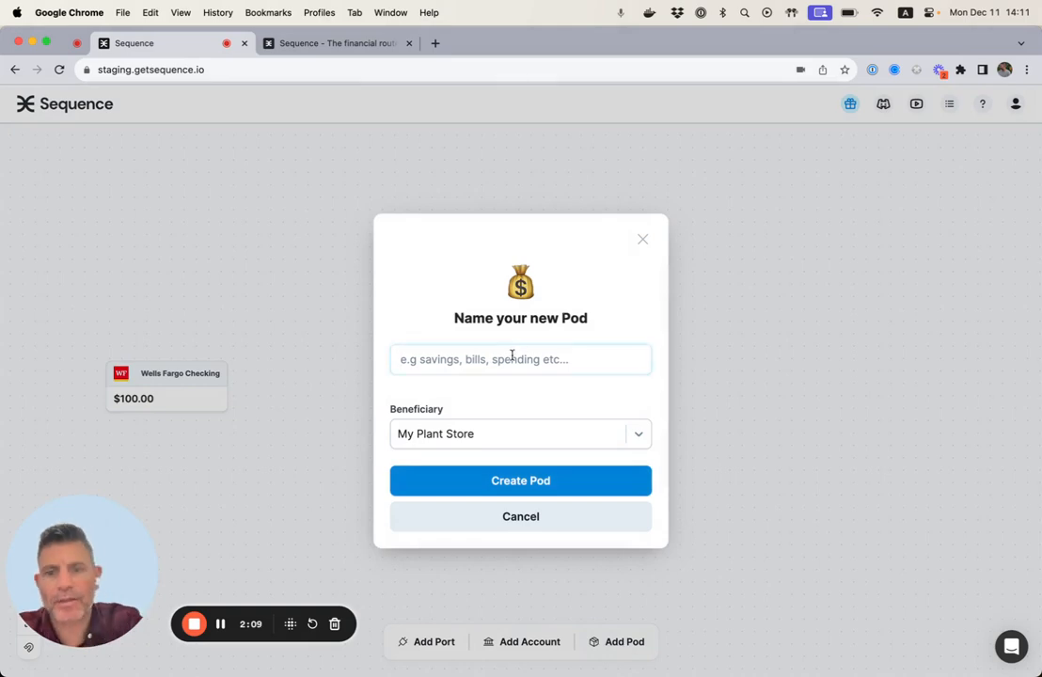
type("Profit")
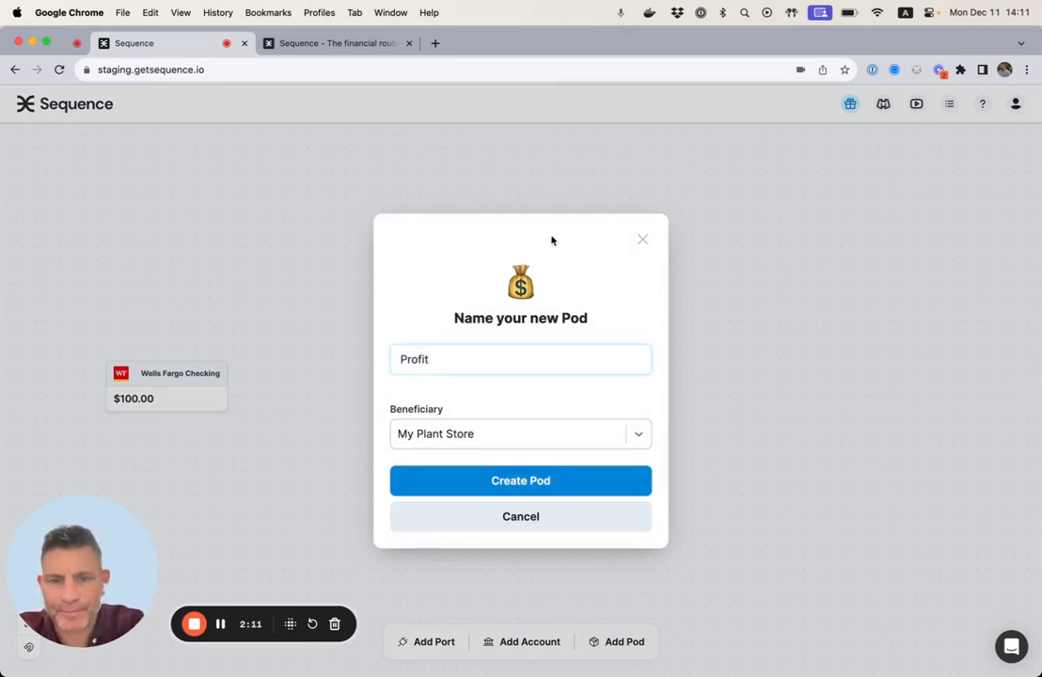
key("ctrl+super+space")
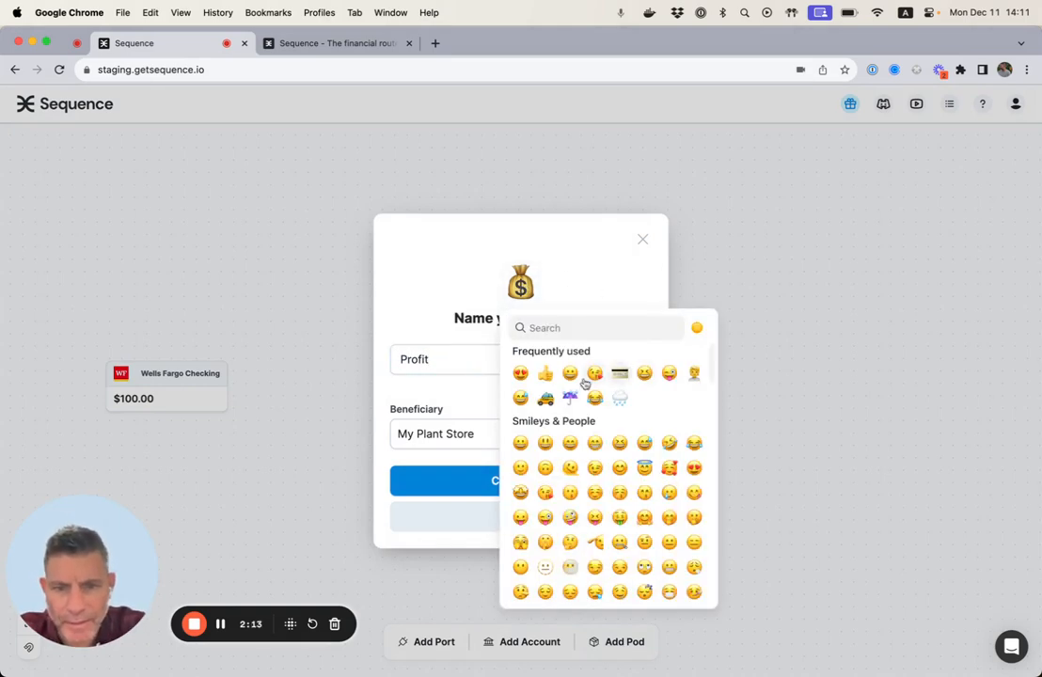
left_click(519, 375)
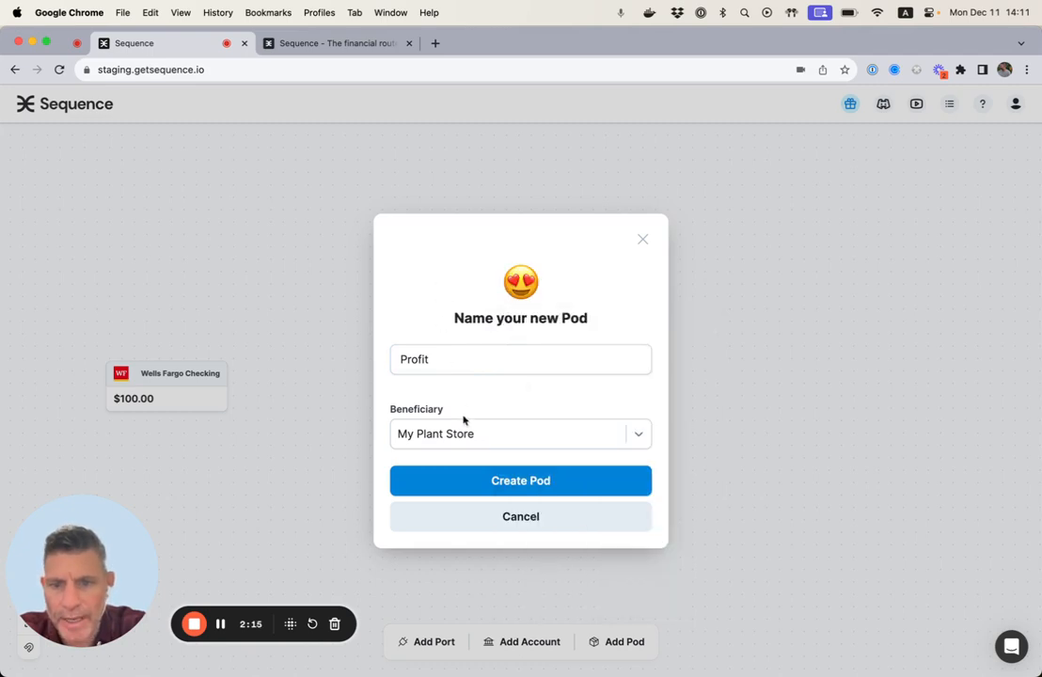
left_click(516, 480)
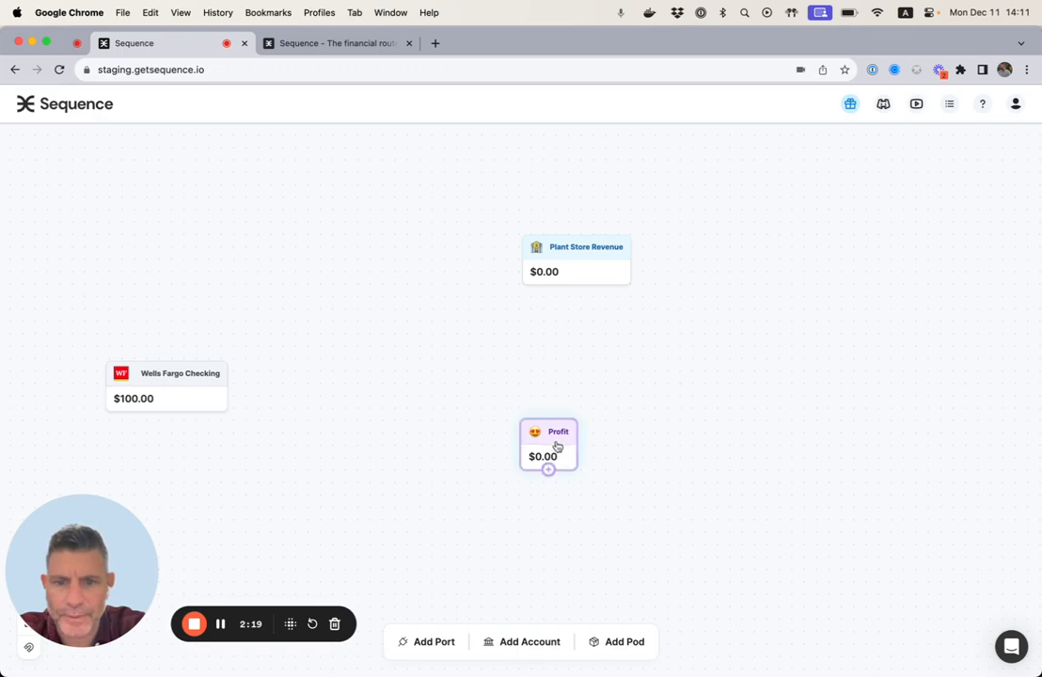
left_click_drag(556, 447, 711, 379)
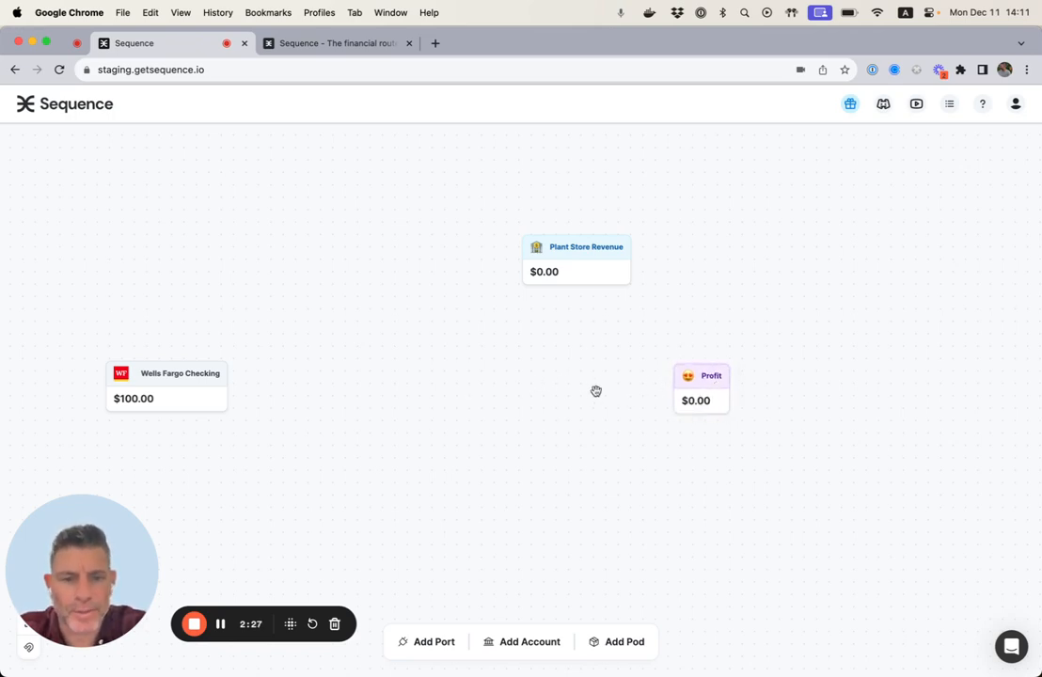
mouse_move(696, 413)
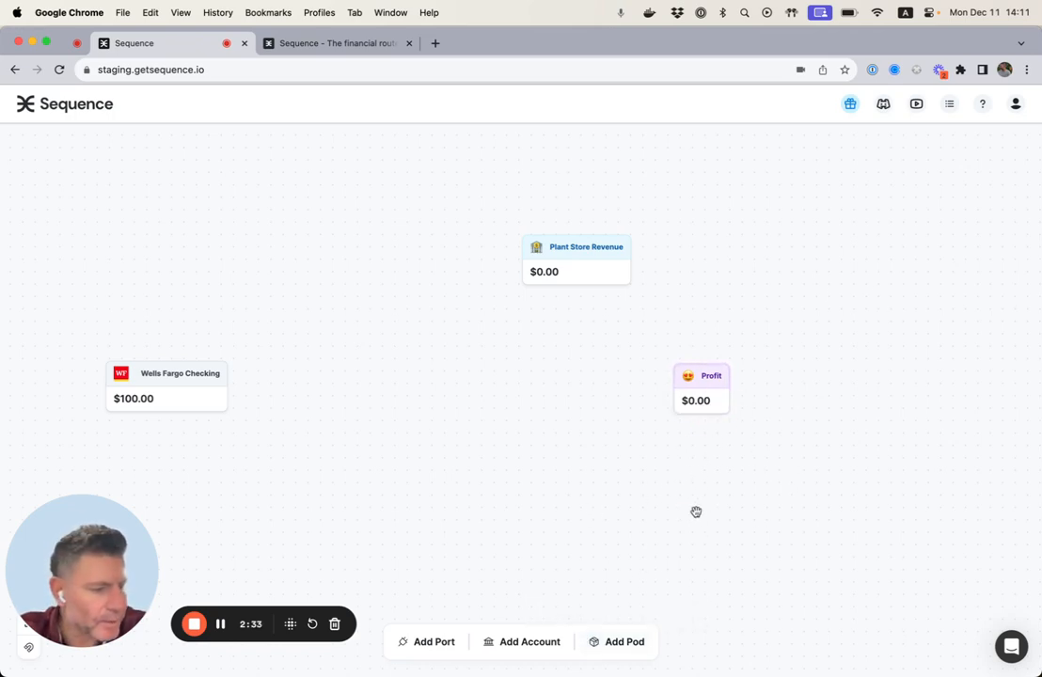
Step: Create a My Plant Store pod named Expenses with the credit card emoji and place it just left of the Profit pod
left_click(629, 645)
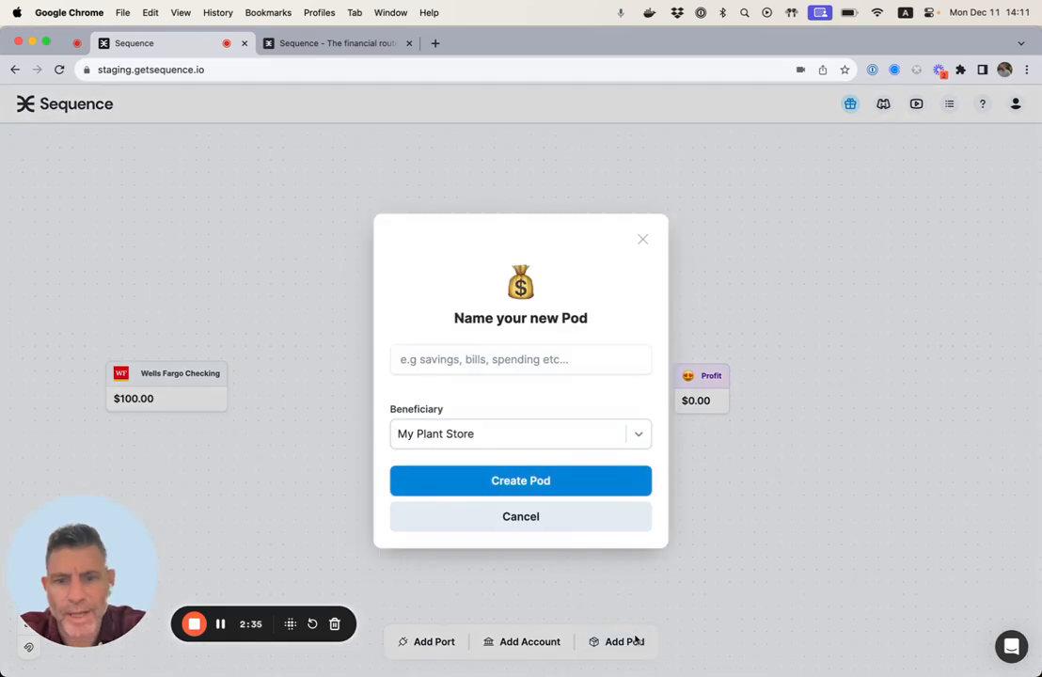
left_click(413, 360)
type("Expenses")
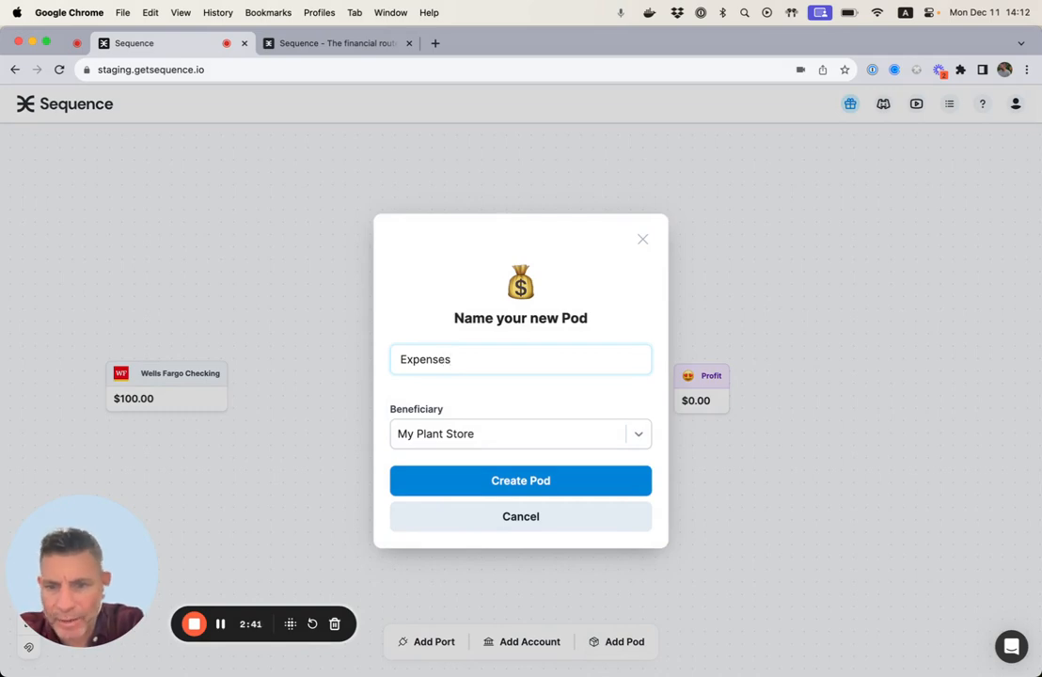
left_click(520, 282)
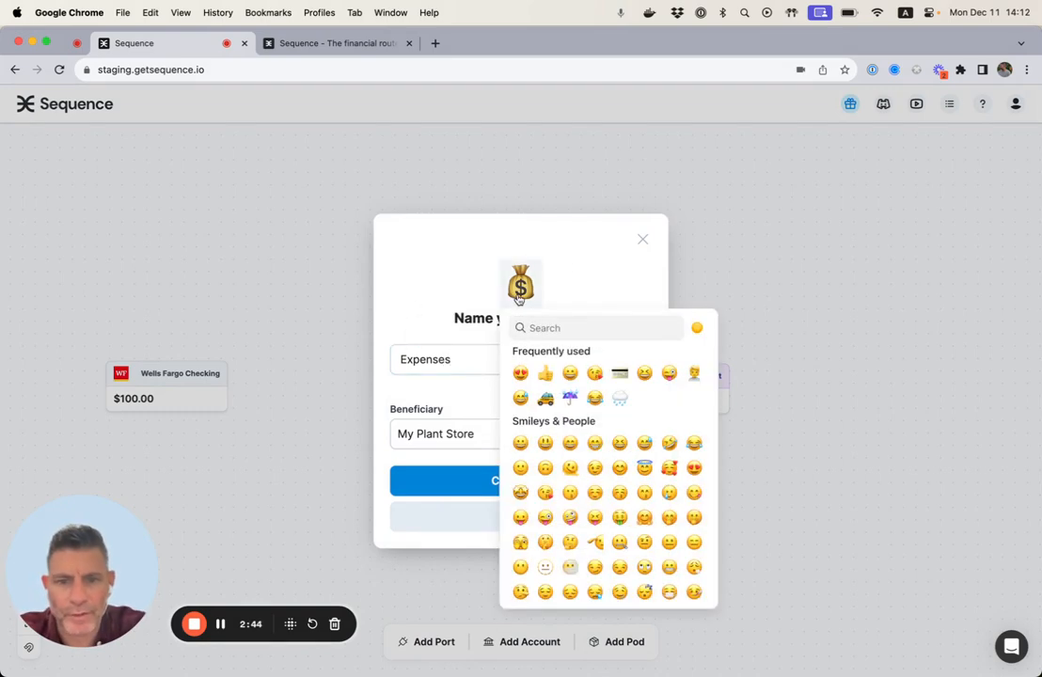
left_click(620, 374)
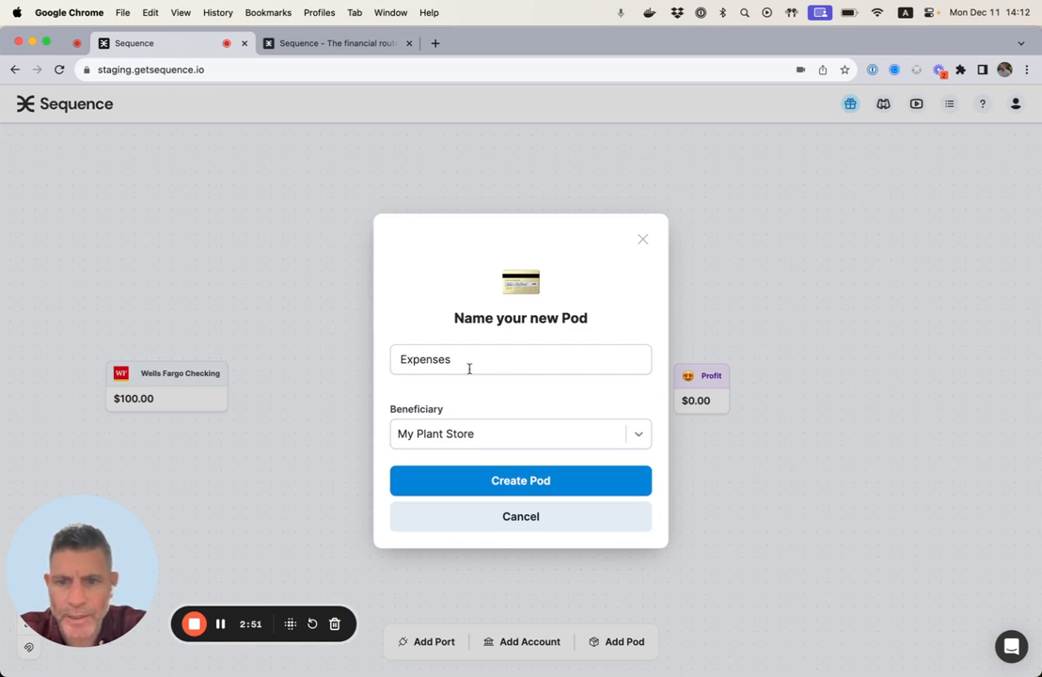
left_click(519, 483)
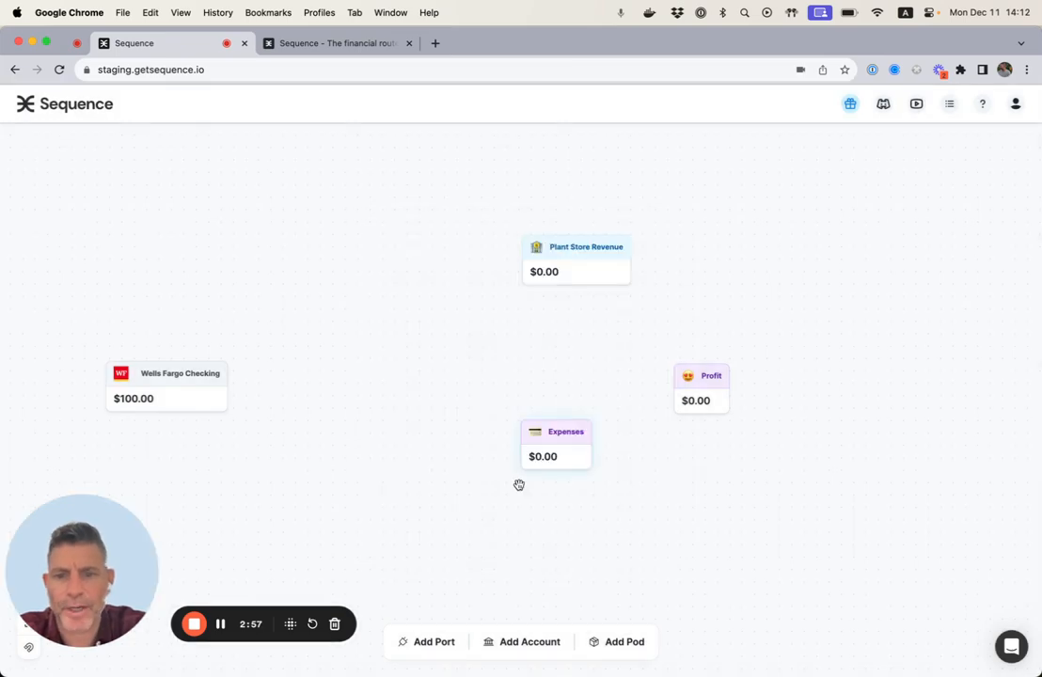
left_click_drag(562, 447, 598, 397)
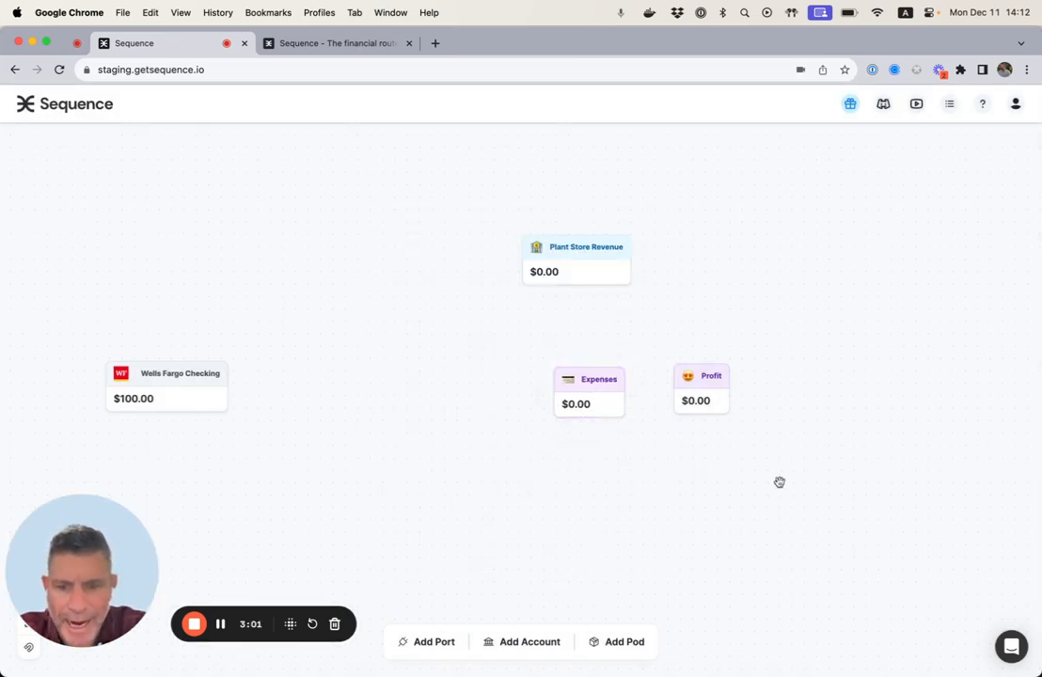
Step: Create a My Plant Store pod named Taxes with the taxi emoji, place it left of Expenses, and adjust the Expenses and Plant Store Revenue spacing
left_click(621, 641)
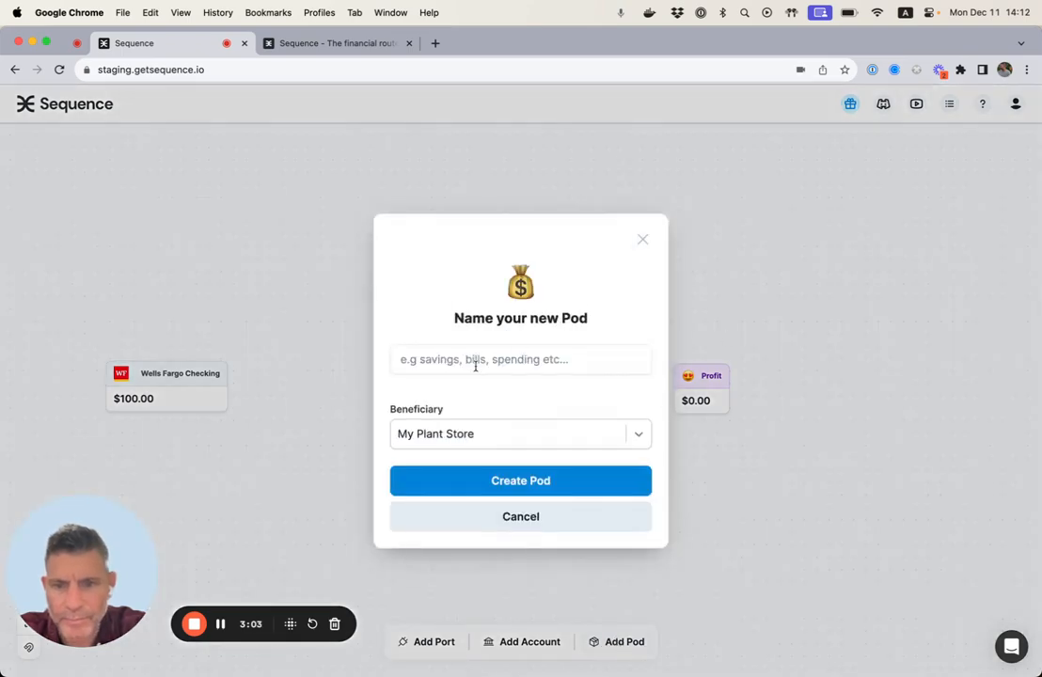
left_click(521, 284)
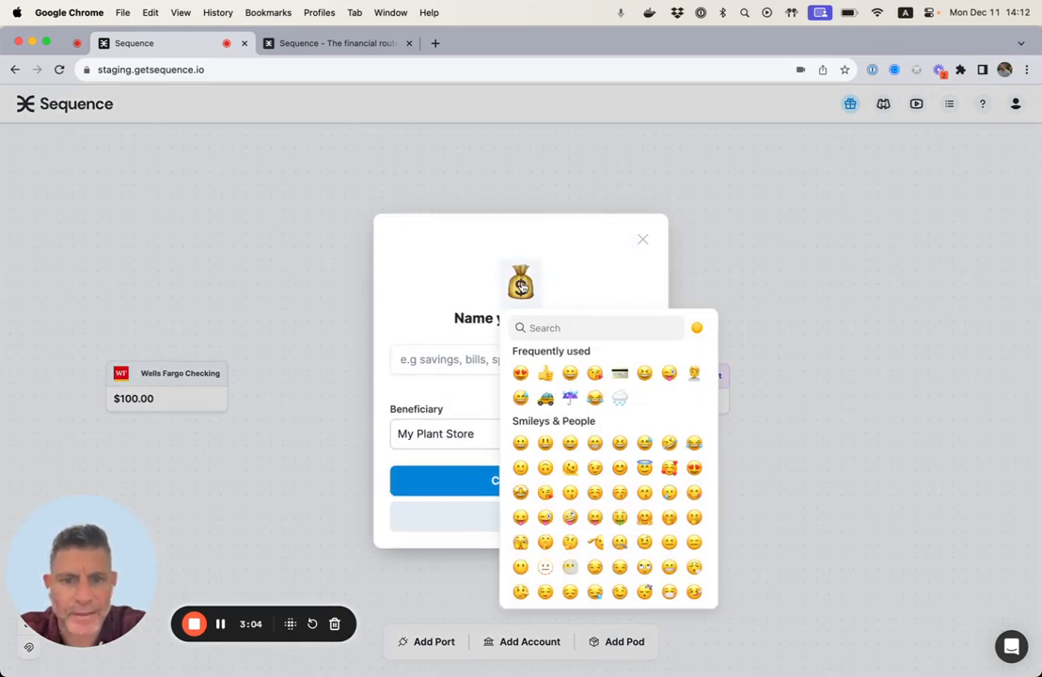
left_click(545, 397)
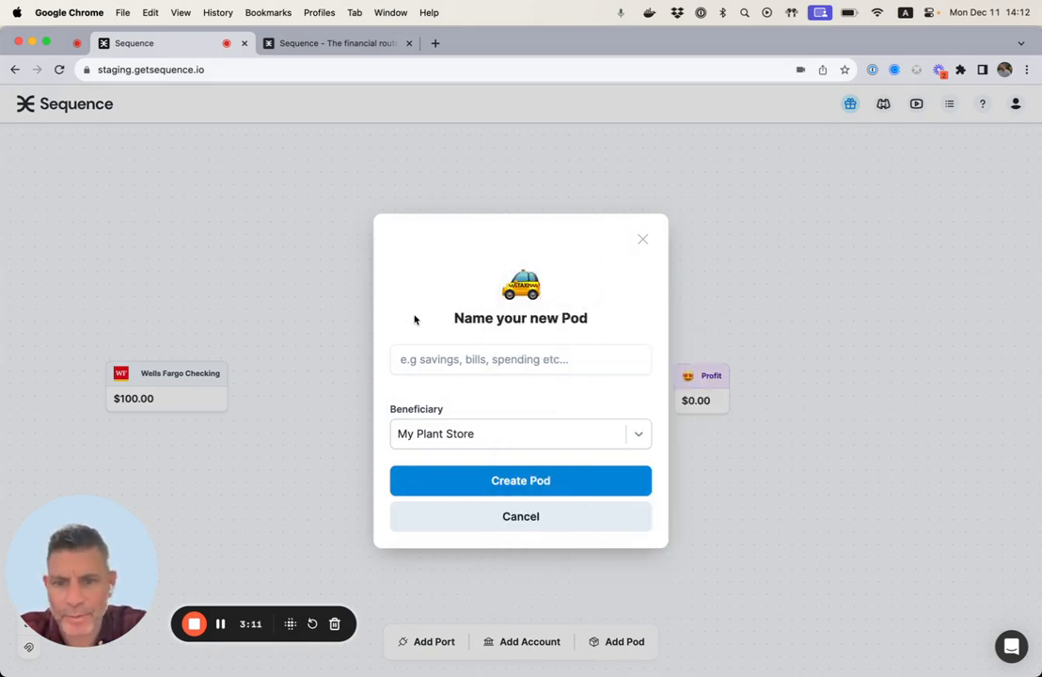
type("Taxes")
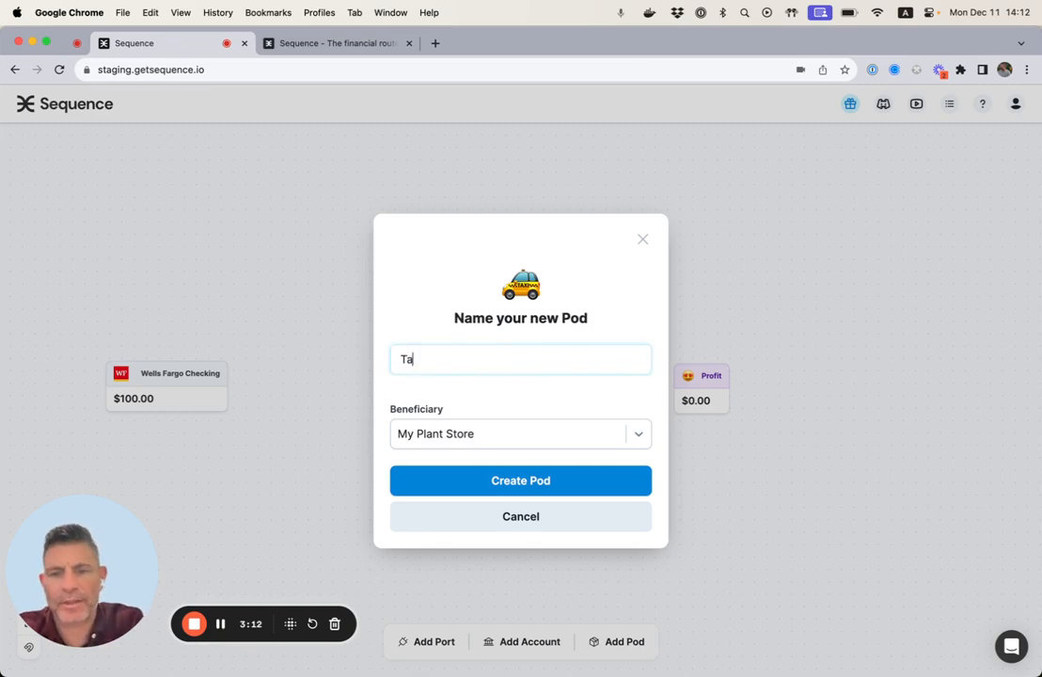
left_click(555, 489)
left_click_drag(571, 430, 510, 376)
left_click_drag(620, 391, 631, 391)
left_click_drag(601, 236, 608, 230)
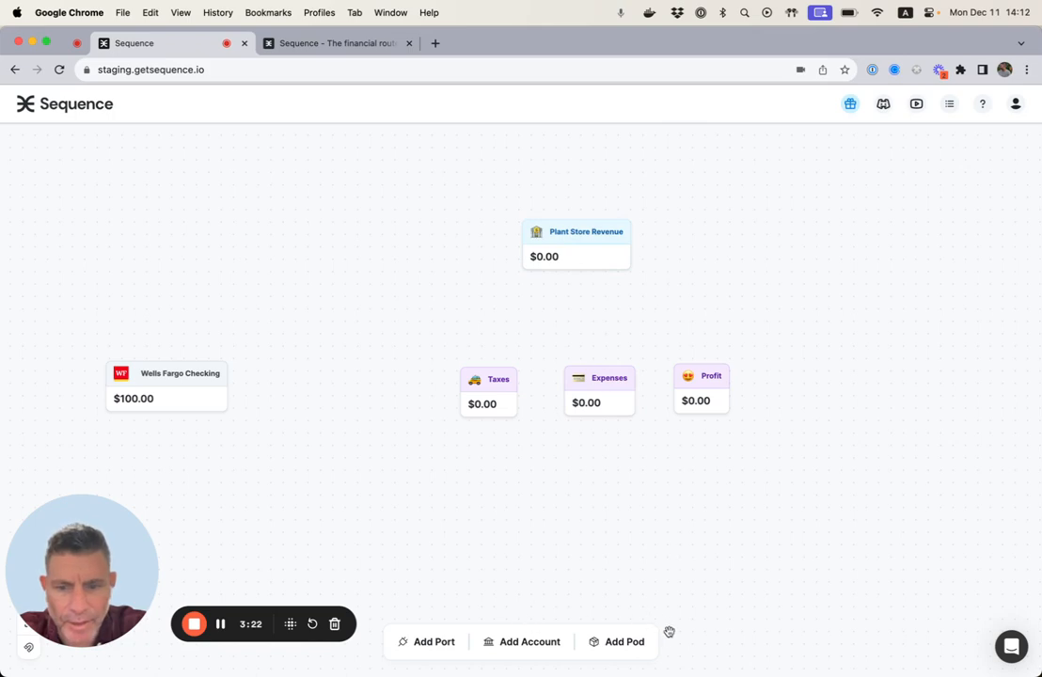
Step: Create a My Plant Store pod named Owner's Pay with the person emoji and place it left of the Taxes pod
left_click(623, 645)
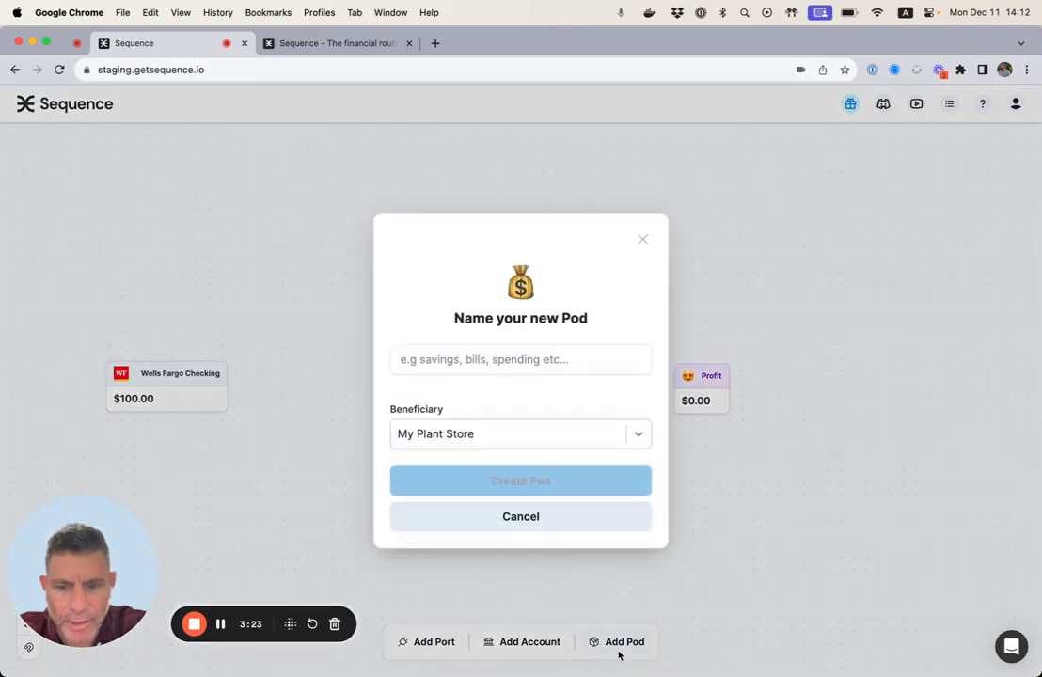
left_click(468, 360)
type("Owner's Pay")
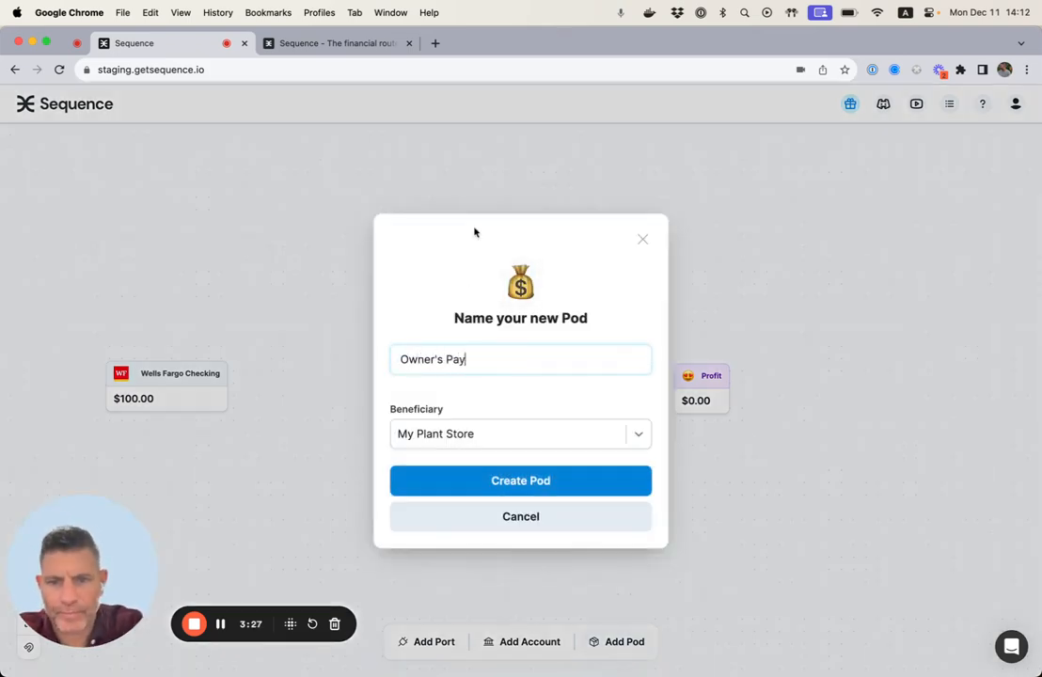
left_click(520, 282)
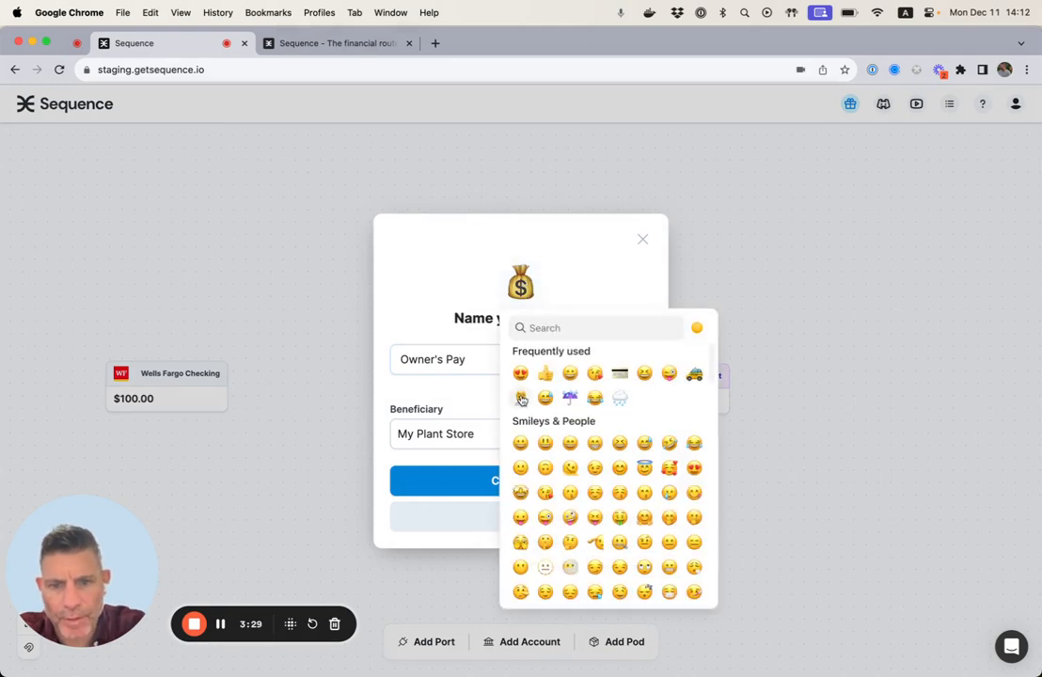
left_click(572, 393)
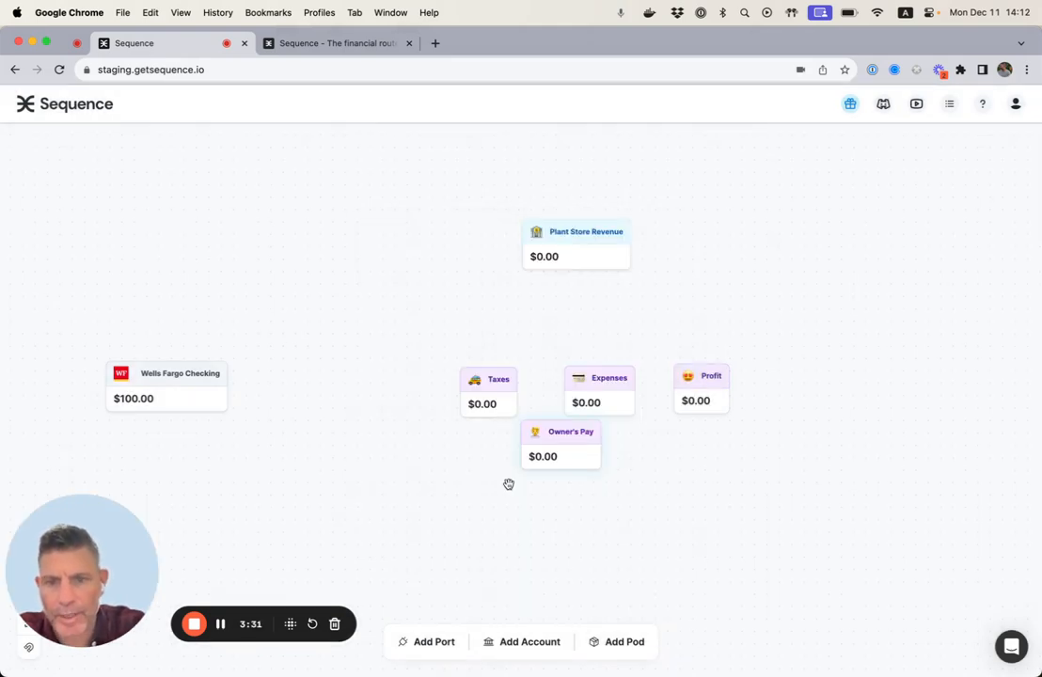
left_click_drag(574, 454, 398, 398)
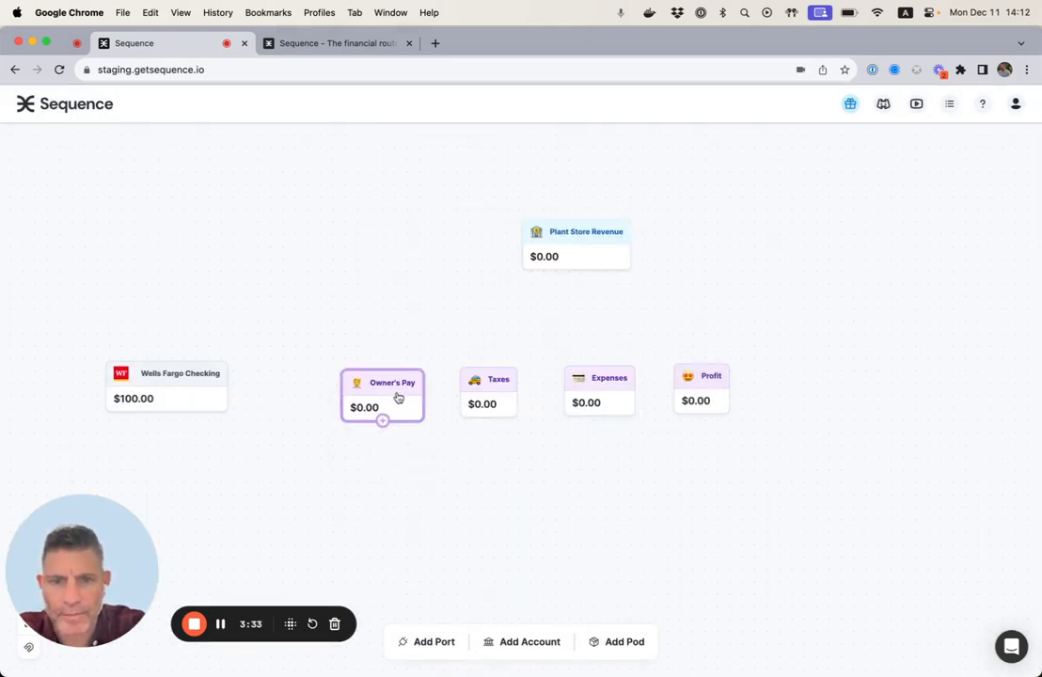
Step: Center the Plant Store Revenue port above the four pods and align Taxes, Owner's Pay and Profit in one row with Expenses
left_click_drag(595, 249, 557, 243)
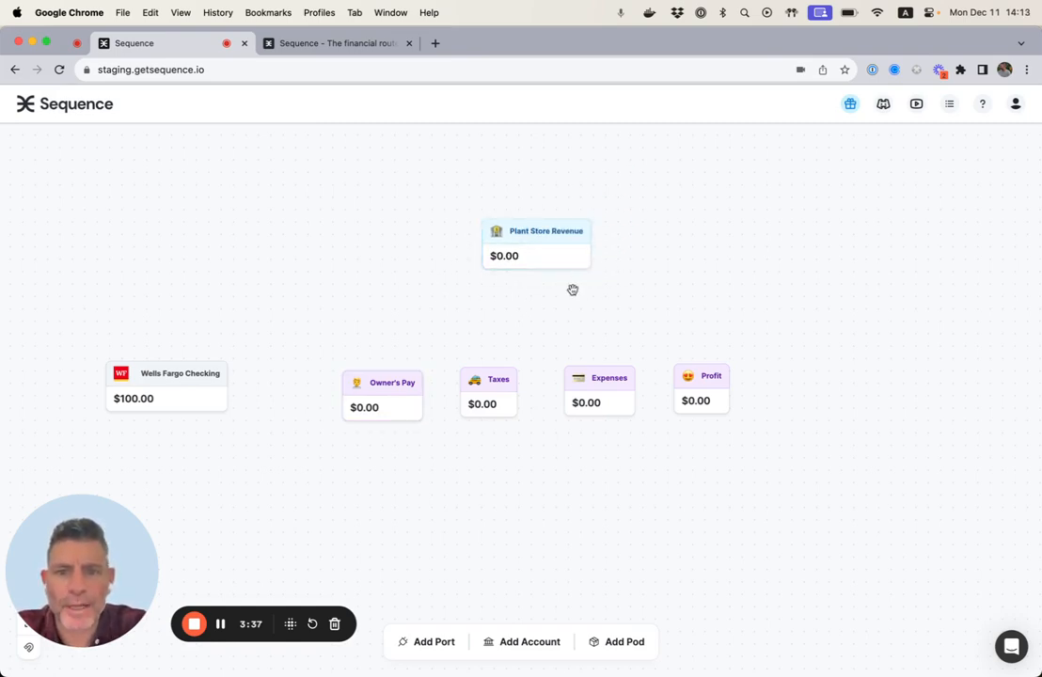
left_click_drag(502, 391, 511, 389)
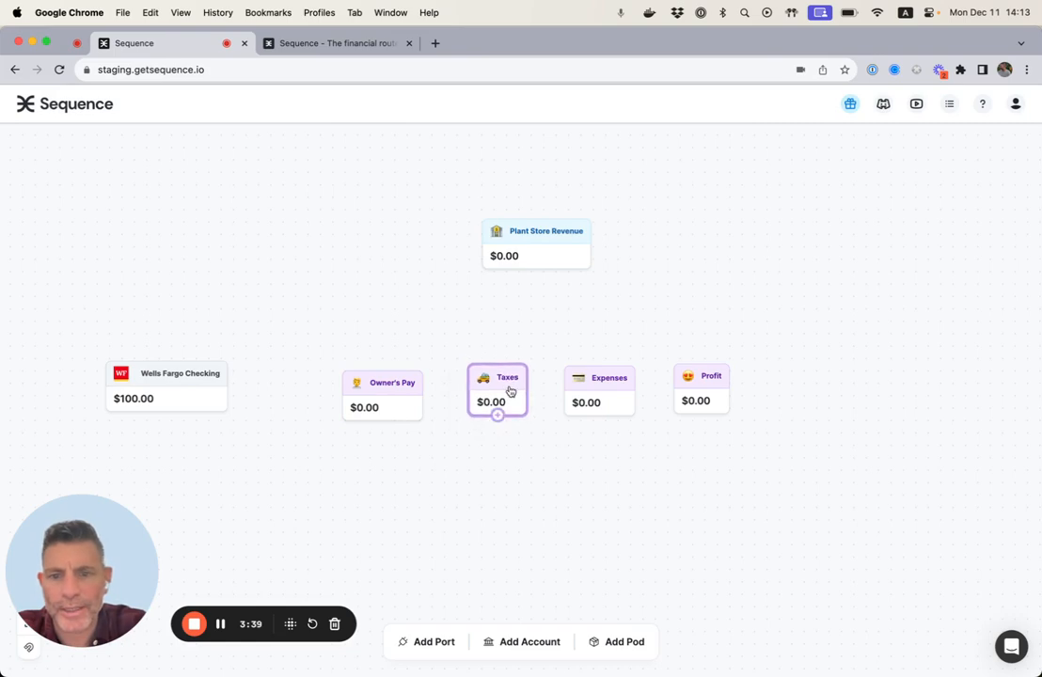
left_click_drag(419, 385, 425, 381)
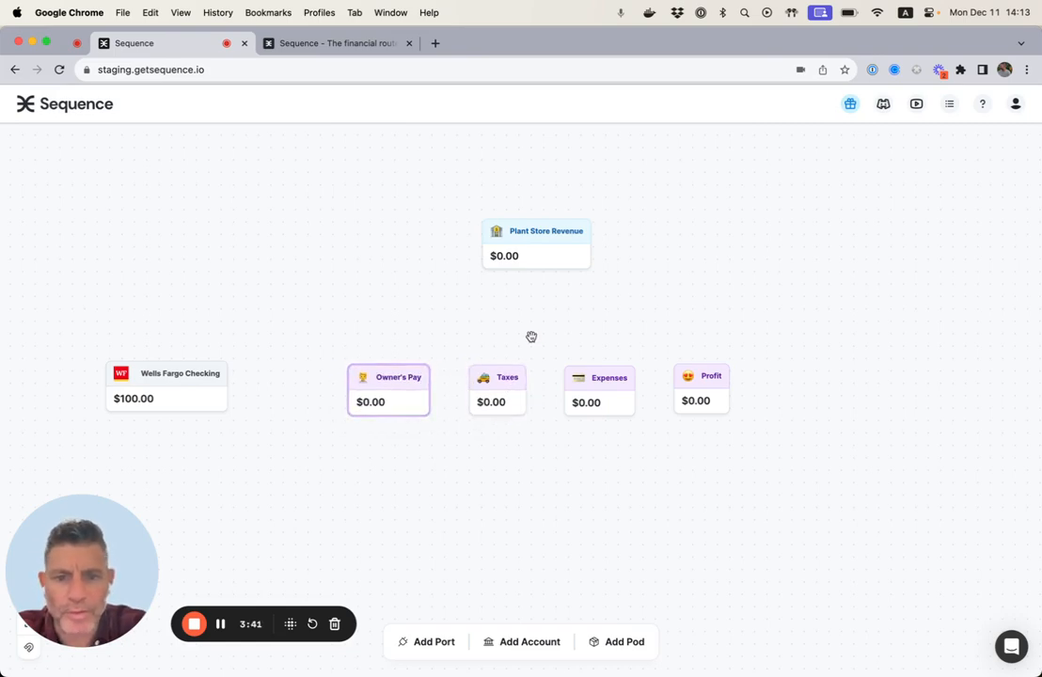
left_click(693, 372)
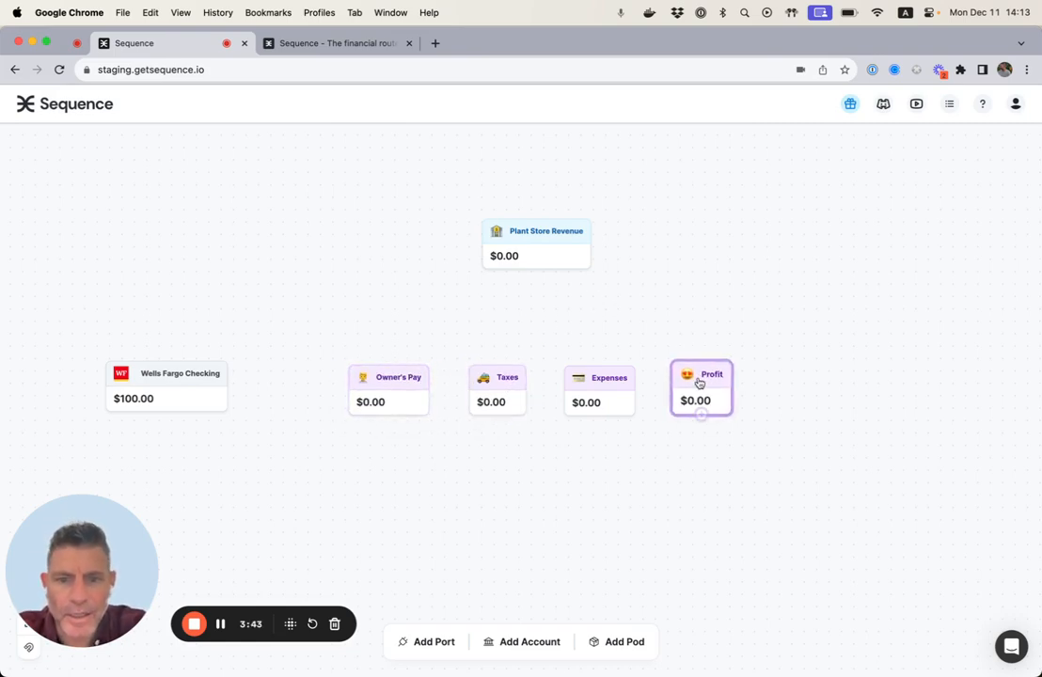
left_click(682, 427)
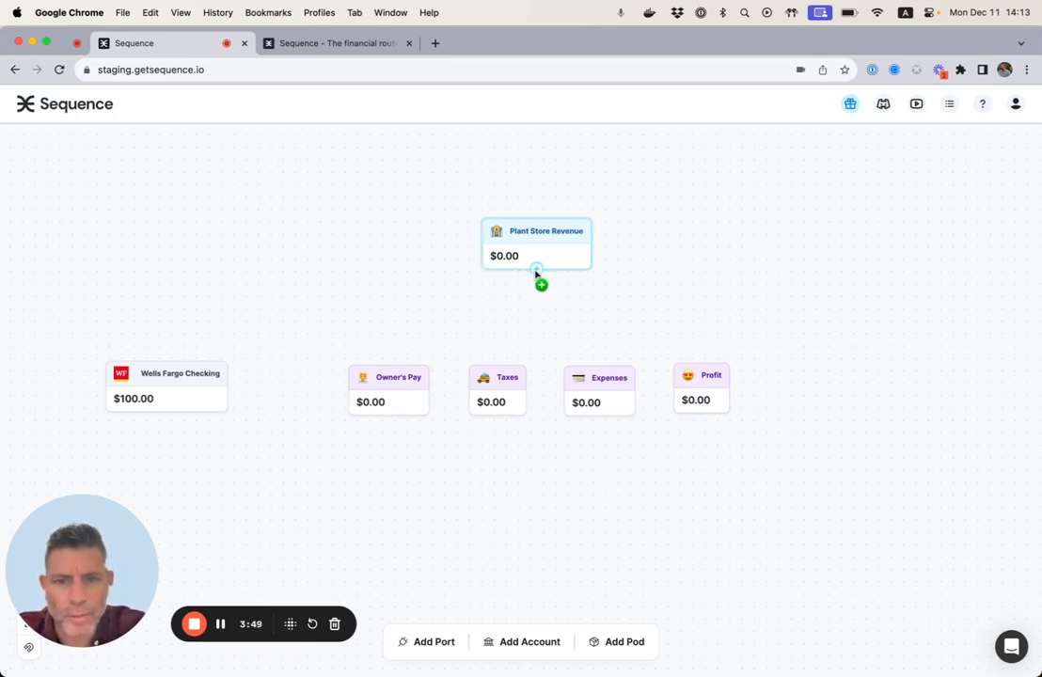
Step: Create a rule from Plant Store Revenue to Profit, triggered by incoming funds, that transfers 5% of the incoming funds
left_click_drag(536, 271, 699, 371)
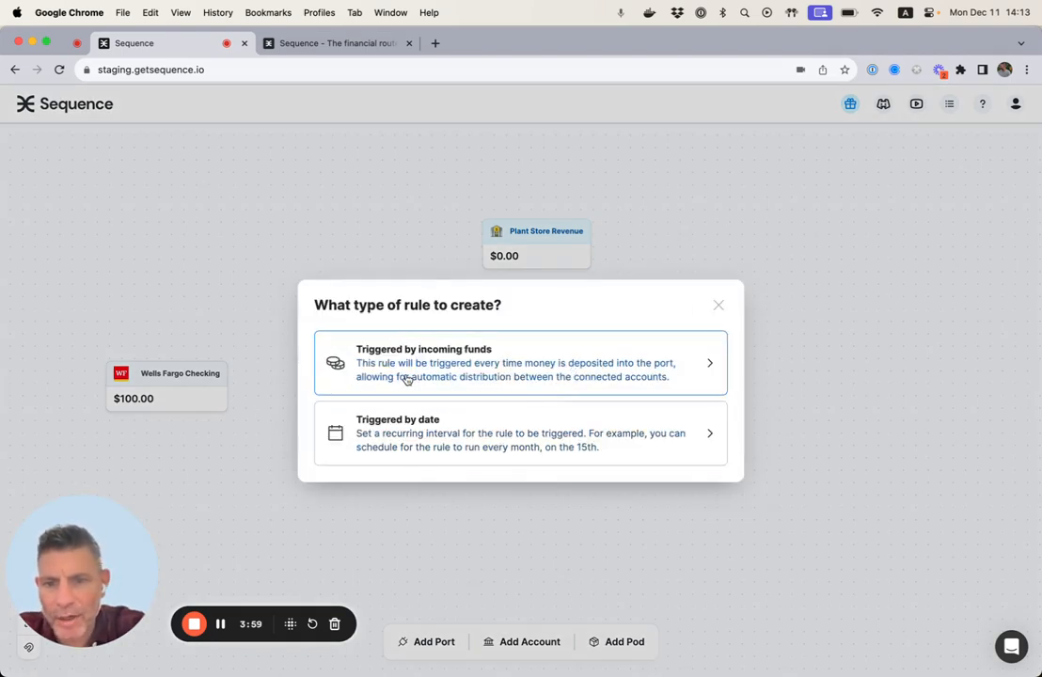
left_click(468, 373)
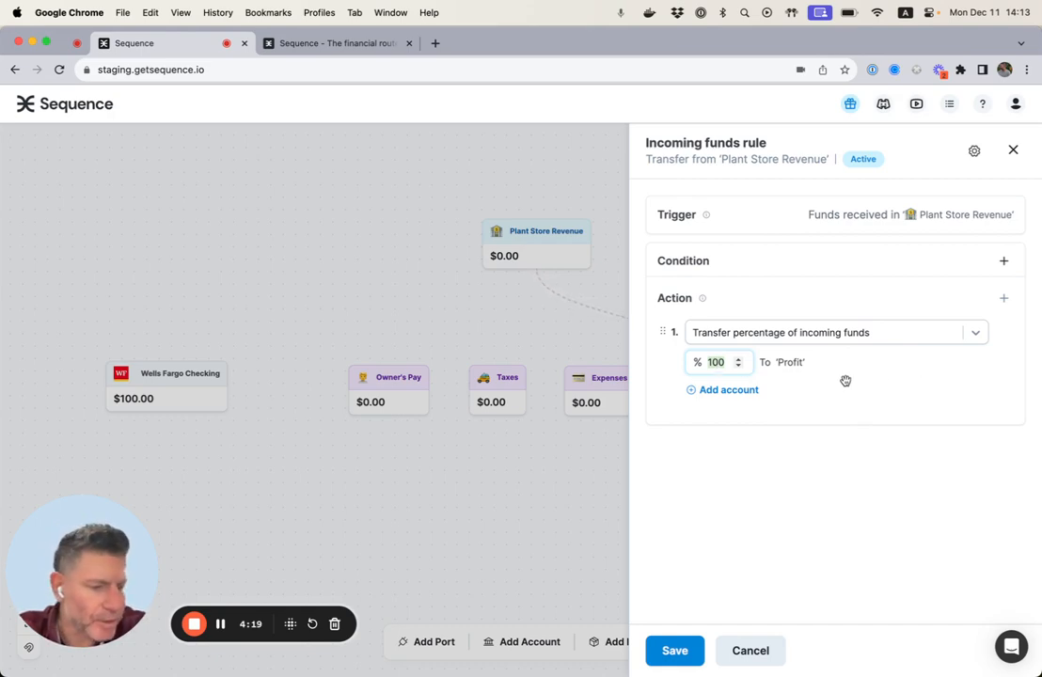
type("5")
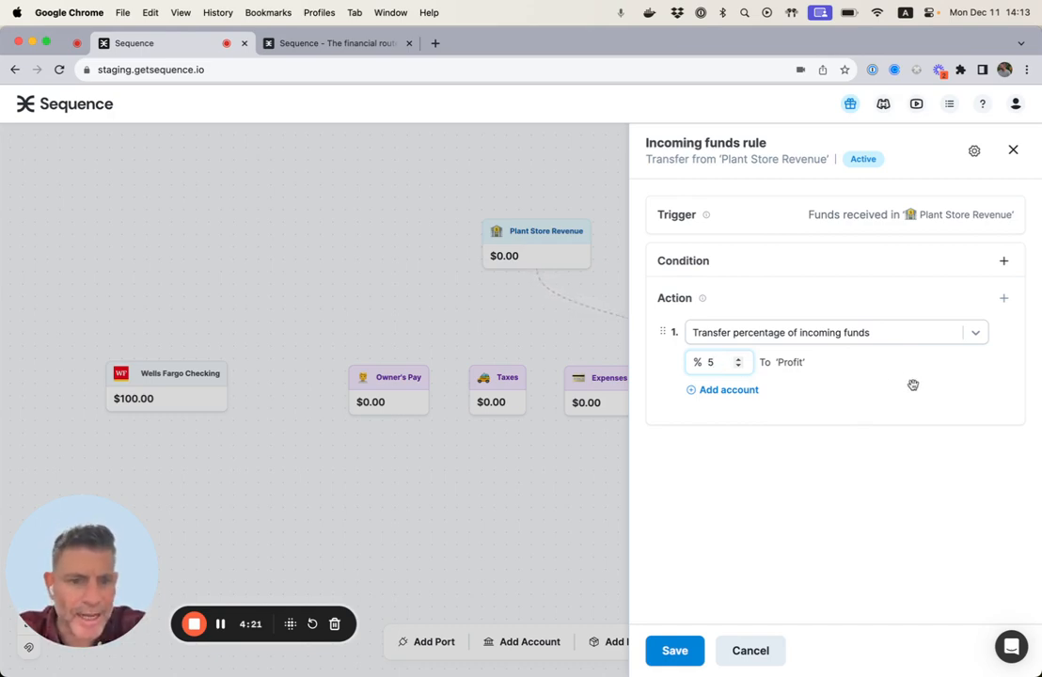
Step: Add Expenses at 65% and Taxes at 20% as further destinations of the incoming funds rule
left_click(739, 389)
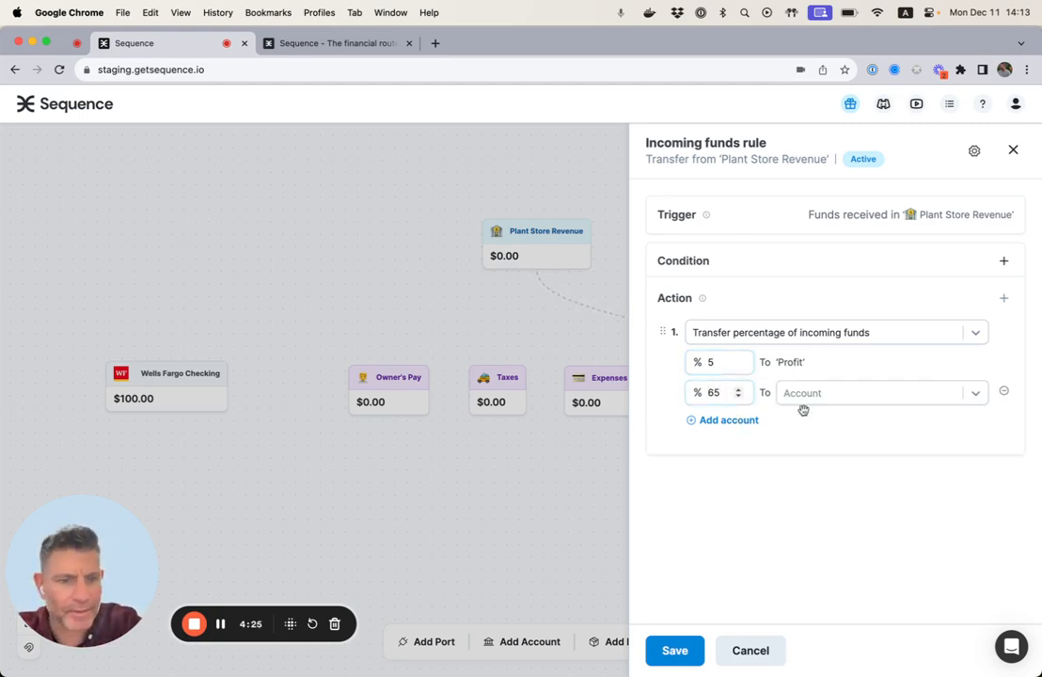
left_click(830, 394)
left_click(825, 425)
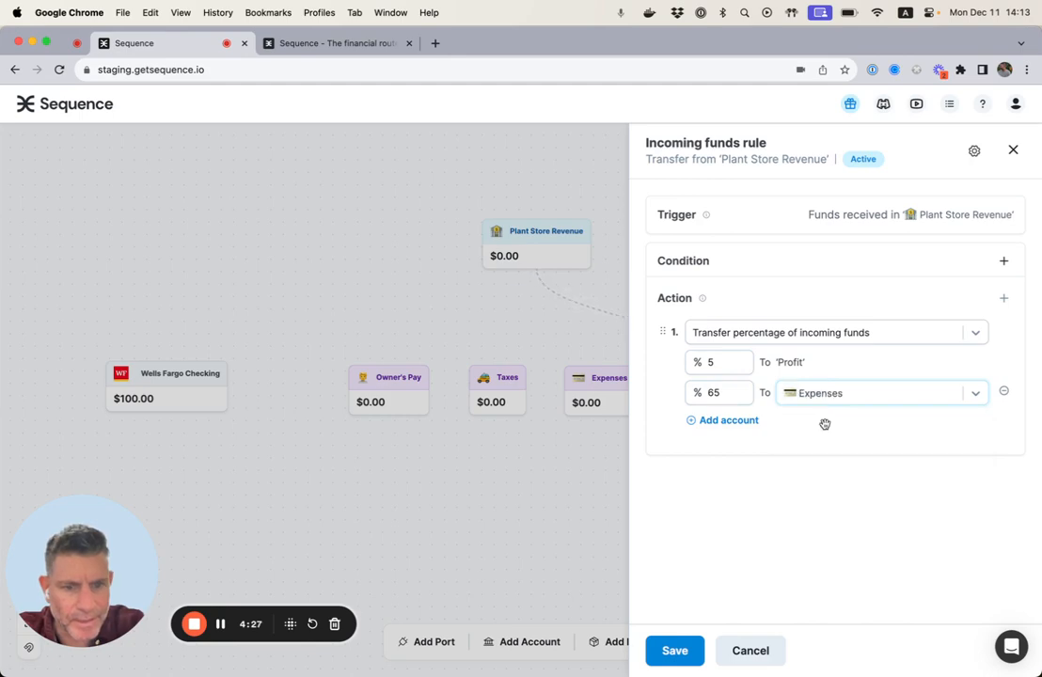
left_click(737, 423)
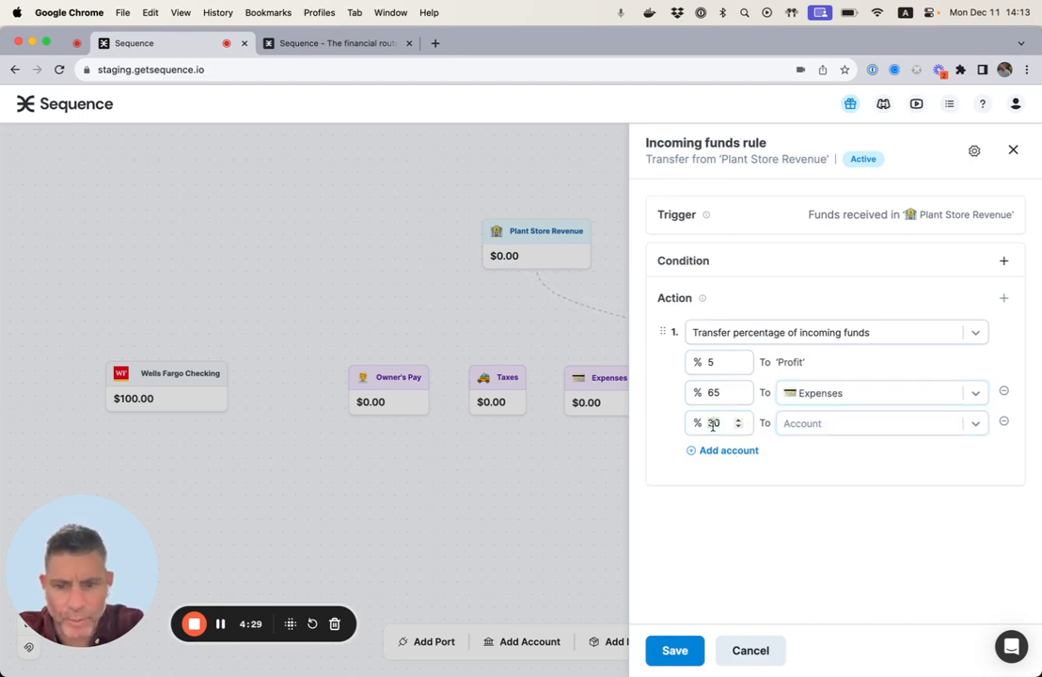
left_click(799, 430)
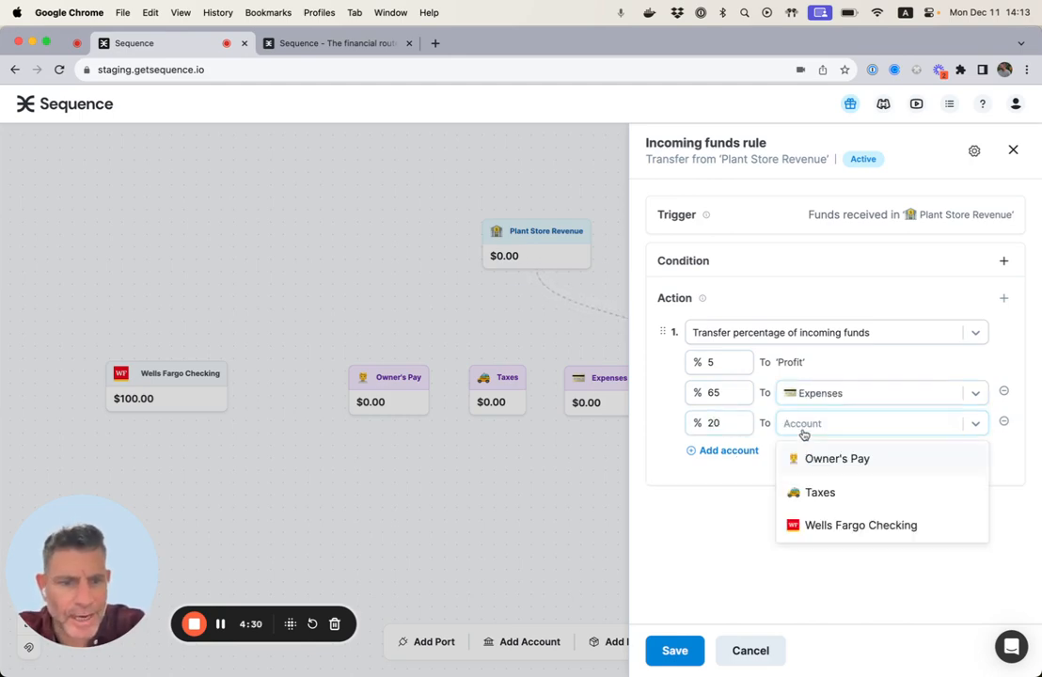
left_click(816, 492)
Step: Add Owner's Pay at 10% to the incoming funds rule and save the rule
left_click(748, 452)
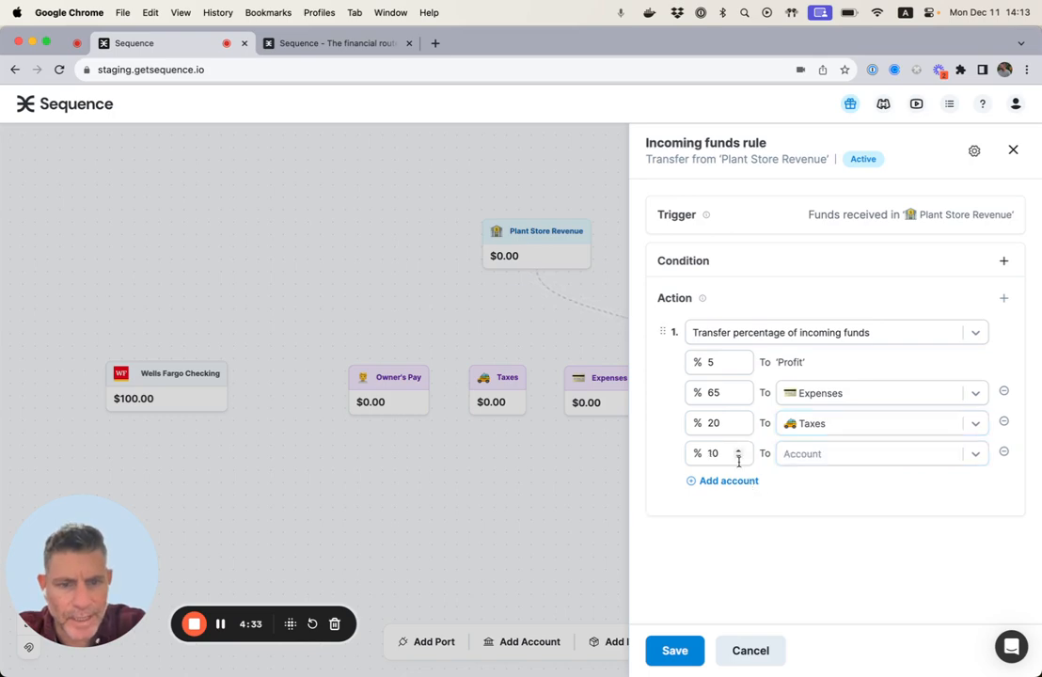
left_click(830, 455)
left_click(858, 489)
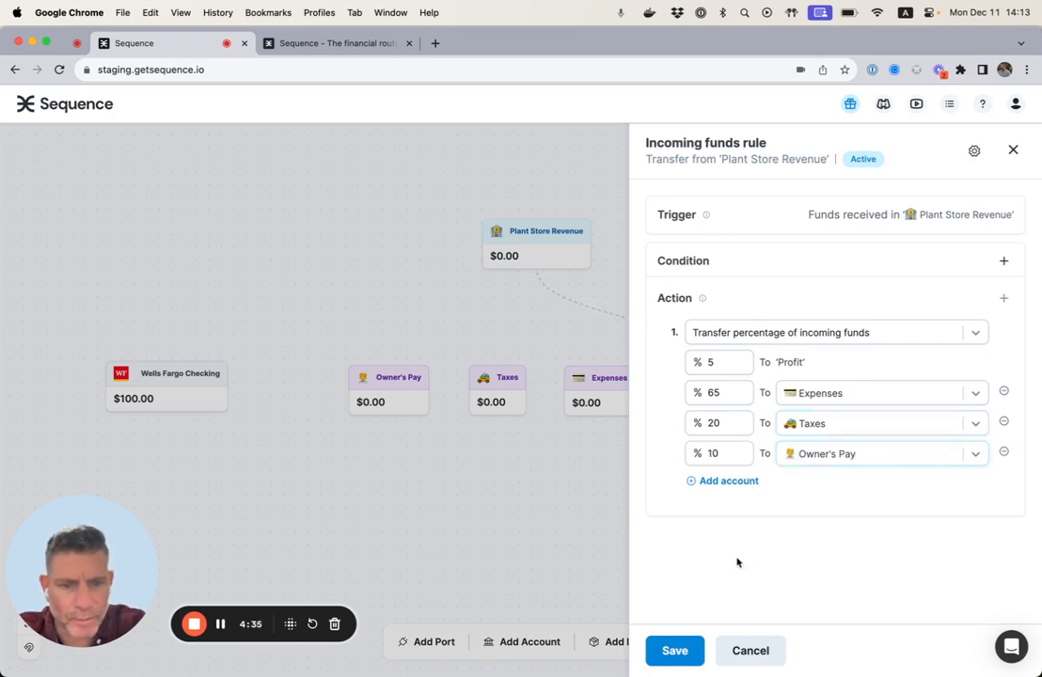
left_click(673, 650)
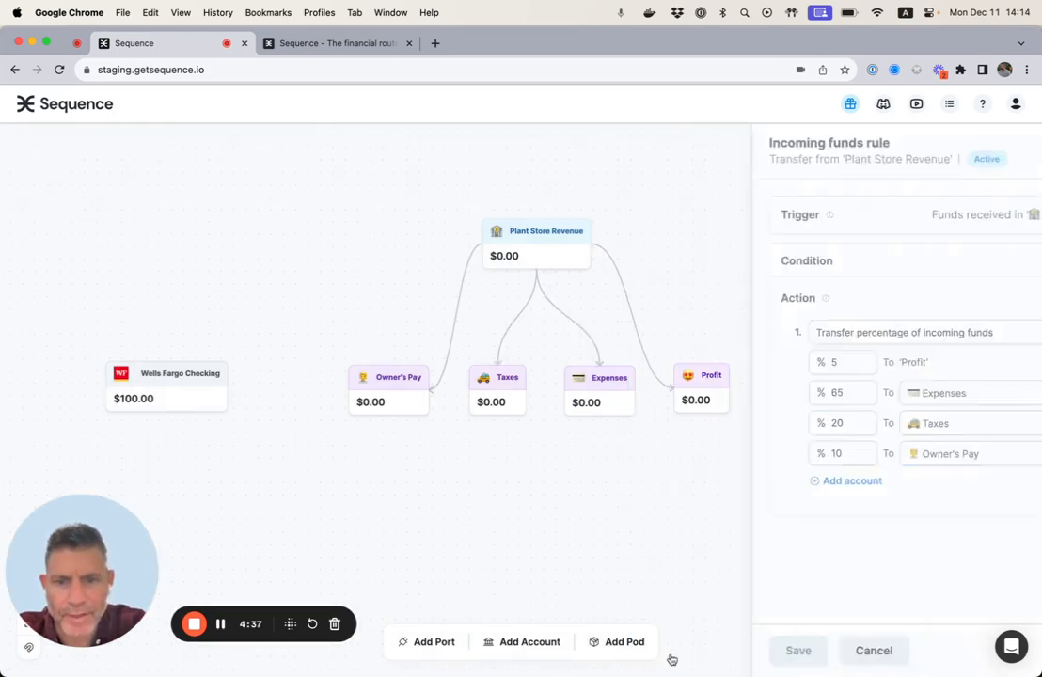
Step: Move the Plant Store Revenue port higher above the pods and shift the Wells Fargo Checking account farther left of Owner's Pay
left_click_drag(550, 257, 563, 211)
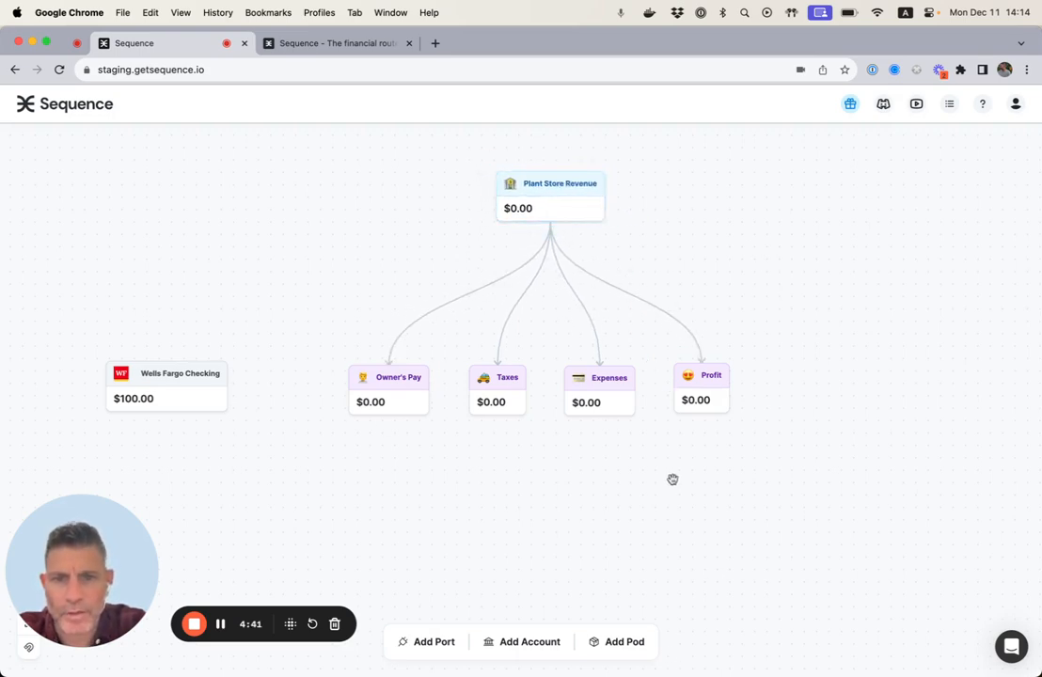
left_click_drag(628, 506, 698, 570)
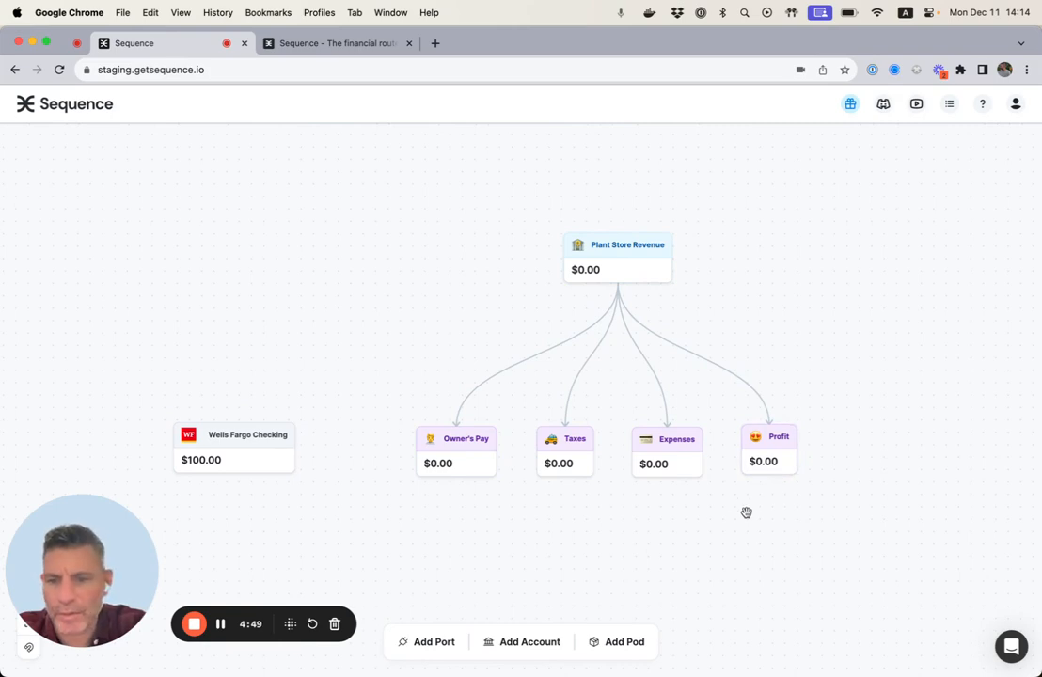
left_click_drag(280, 439, 231, 427)
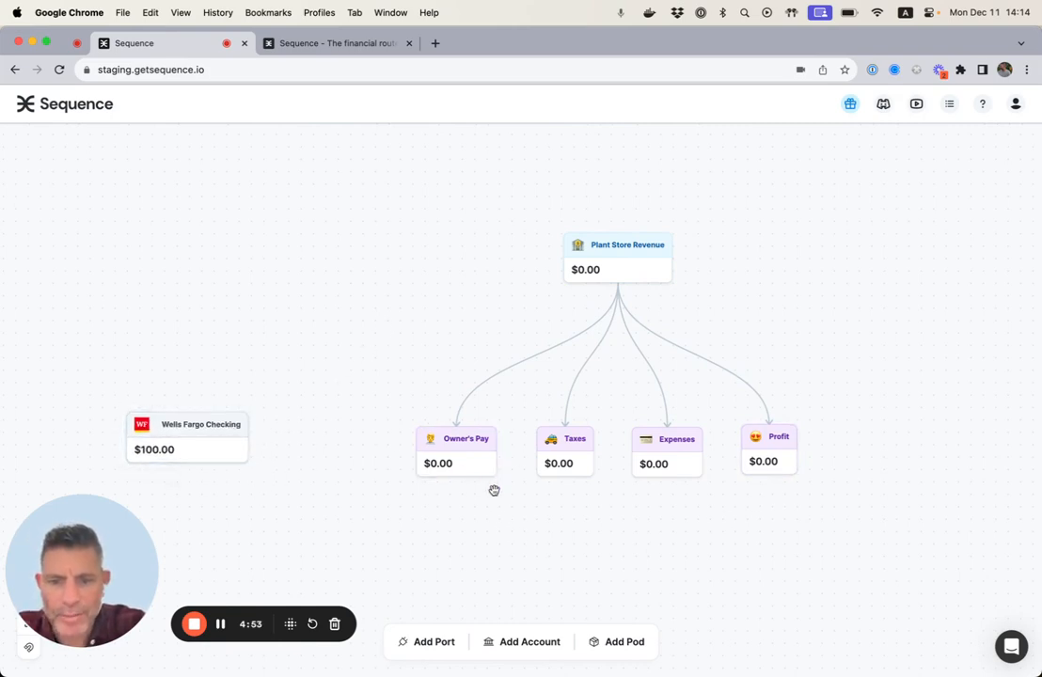
mouse_move(226, 416)
left_mouse_down()
mouse_move(221, 425)
mouse_move(231, 422)
left_mouse_up()
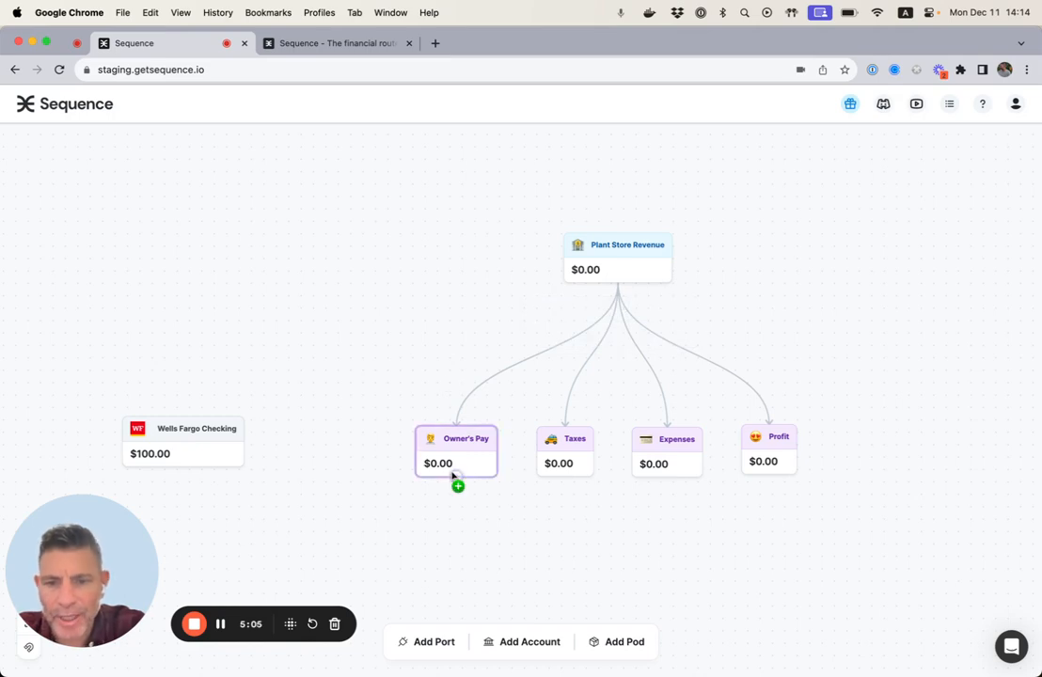
Step: Move Wells Fargo Checking below the level of the pods and create a rule from Owner's Pay to it, triggered by date
left_click_drag(382, 326, 386, 251)
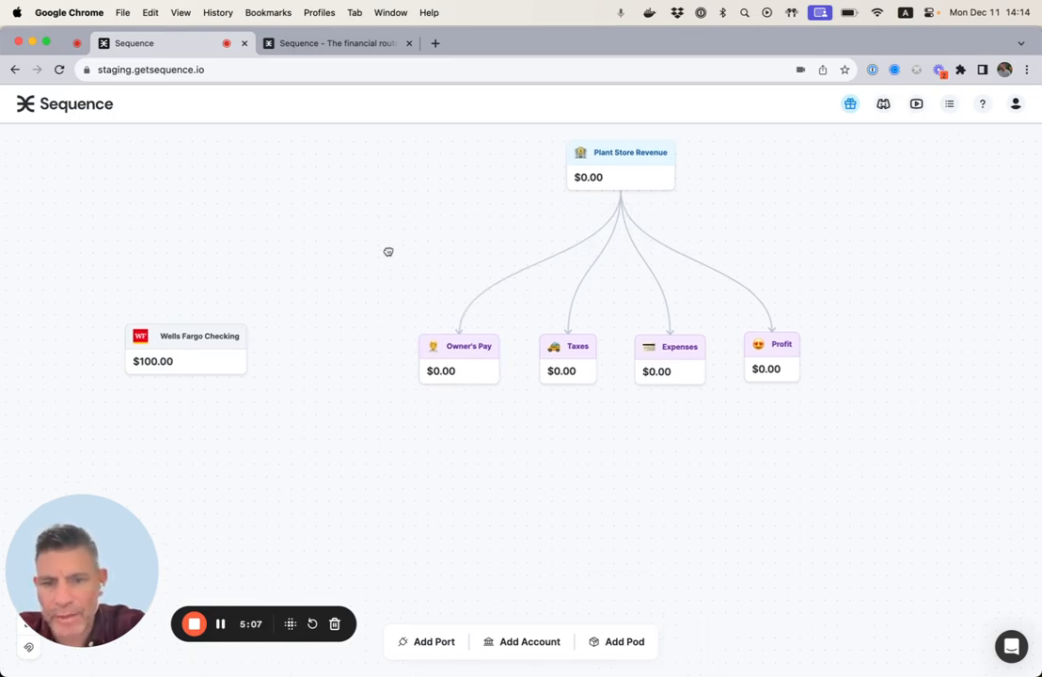
left_click_drag(179, 344, 202, 428)
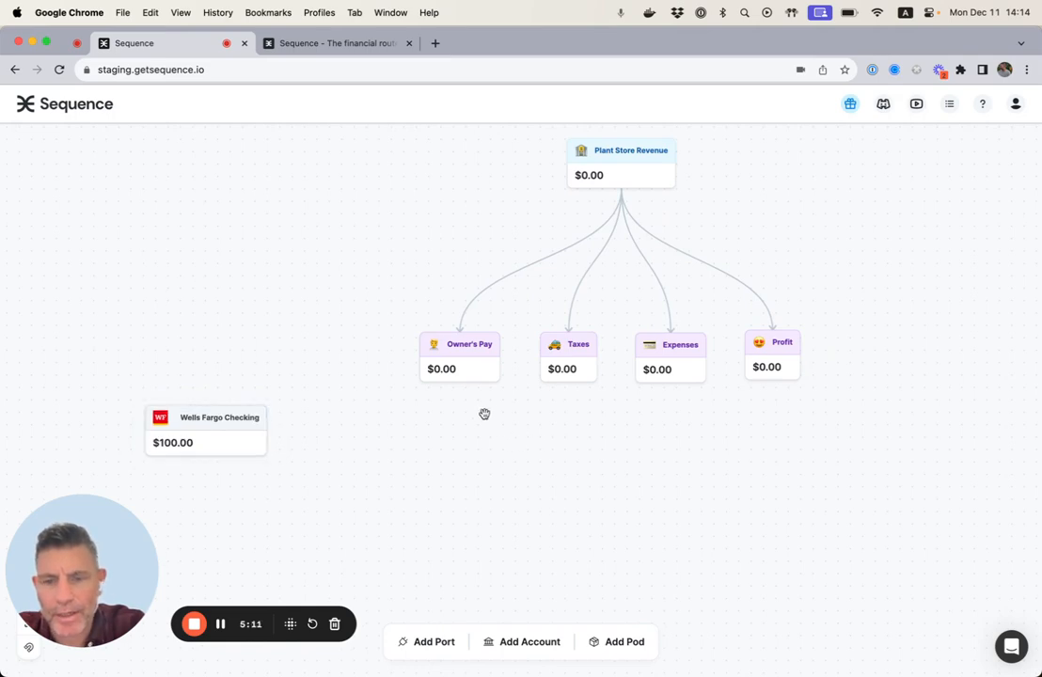
mouse_move(466, 385)
left_click_drag(464, 384, 208, 425)
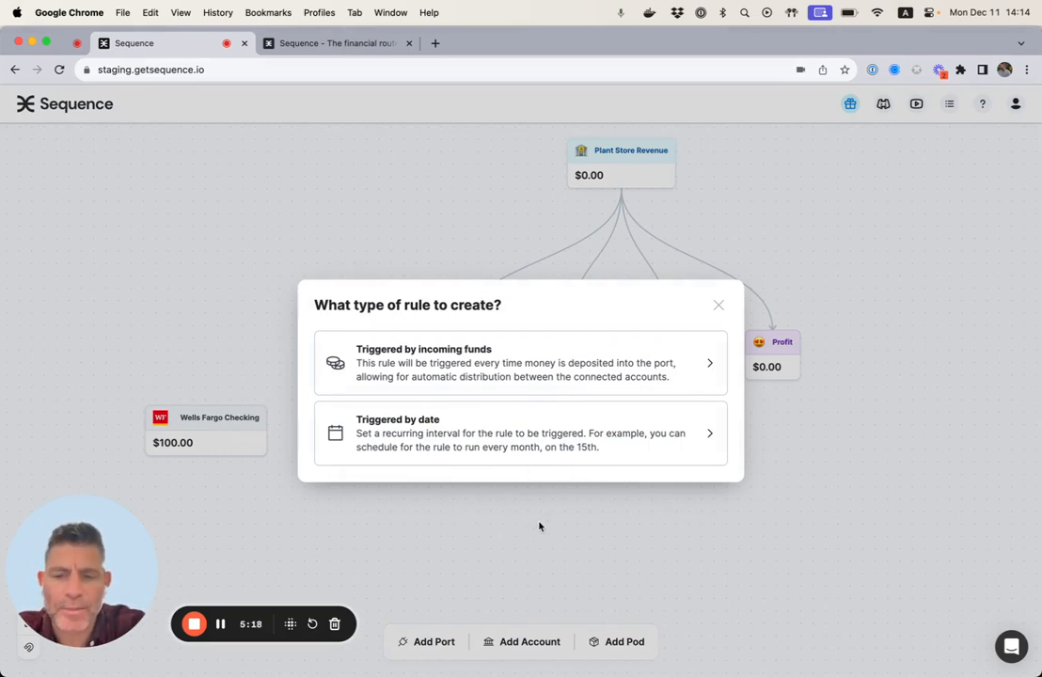
left_click(528, 443)
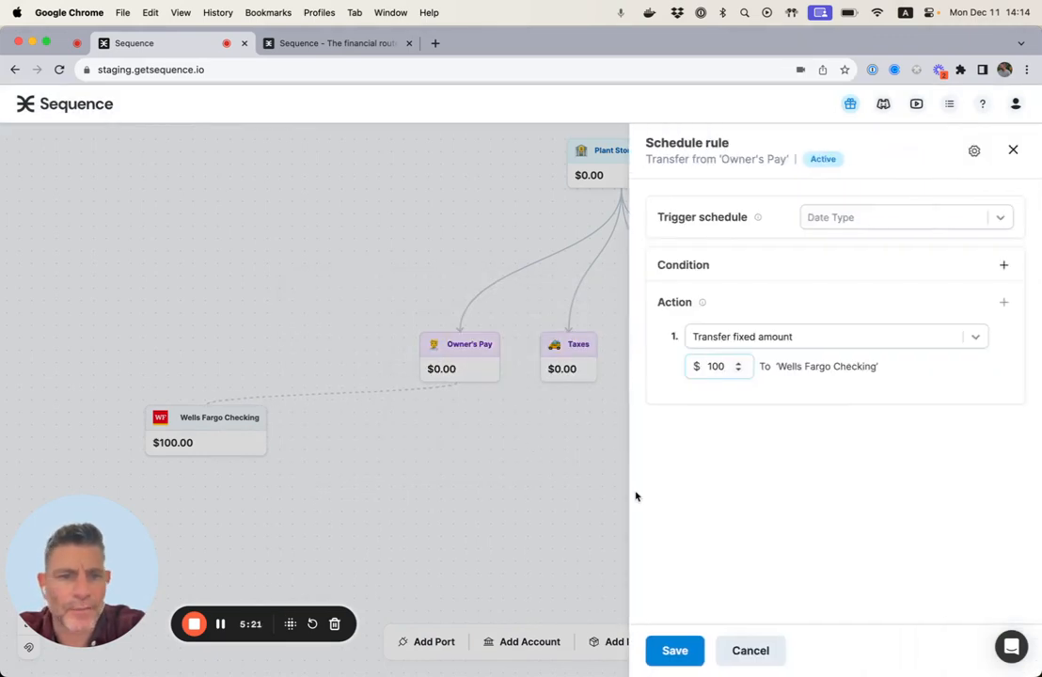
Step: Schedule the Owner's Pay rule to trigger monthly on the 1st
left_click(905, 220)
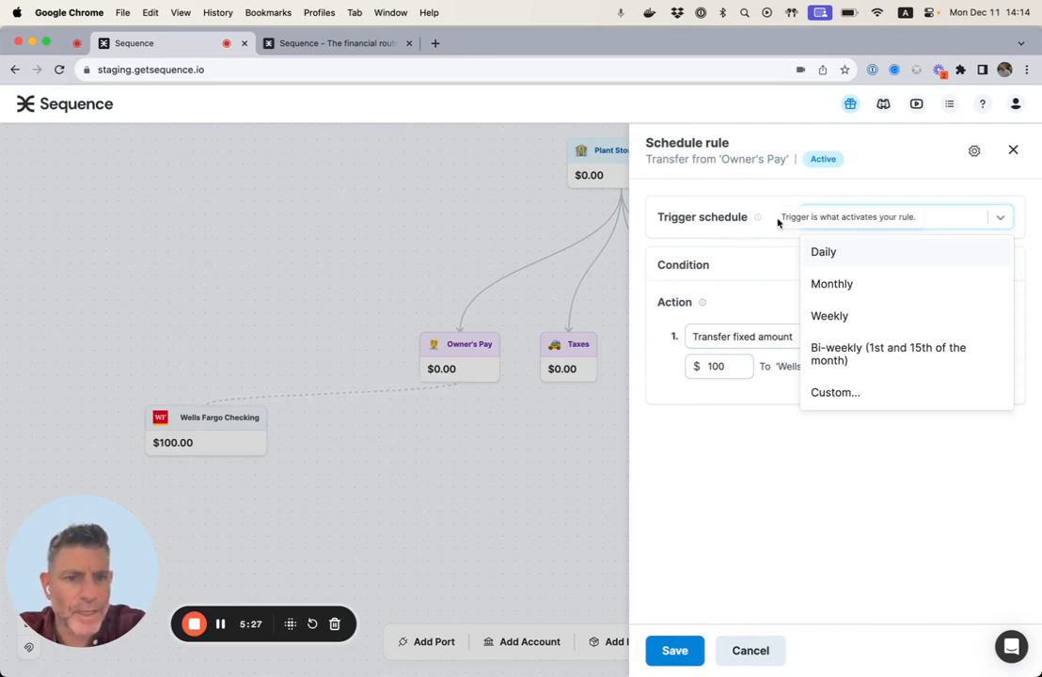
left_click(851, 288)
left_click(903, 250)
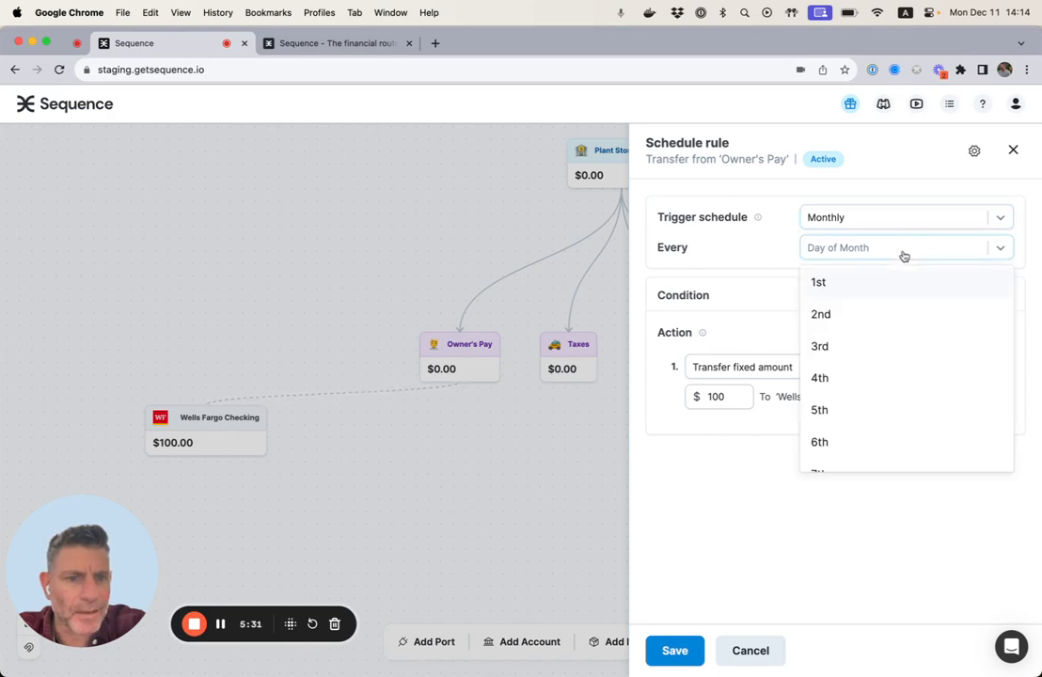
left_click(815, 284)
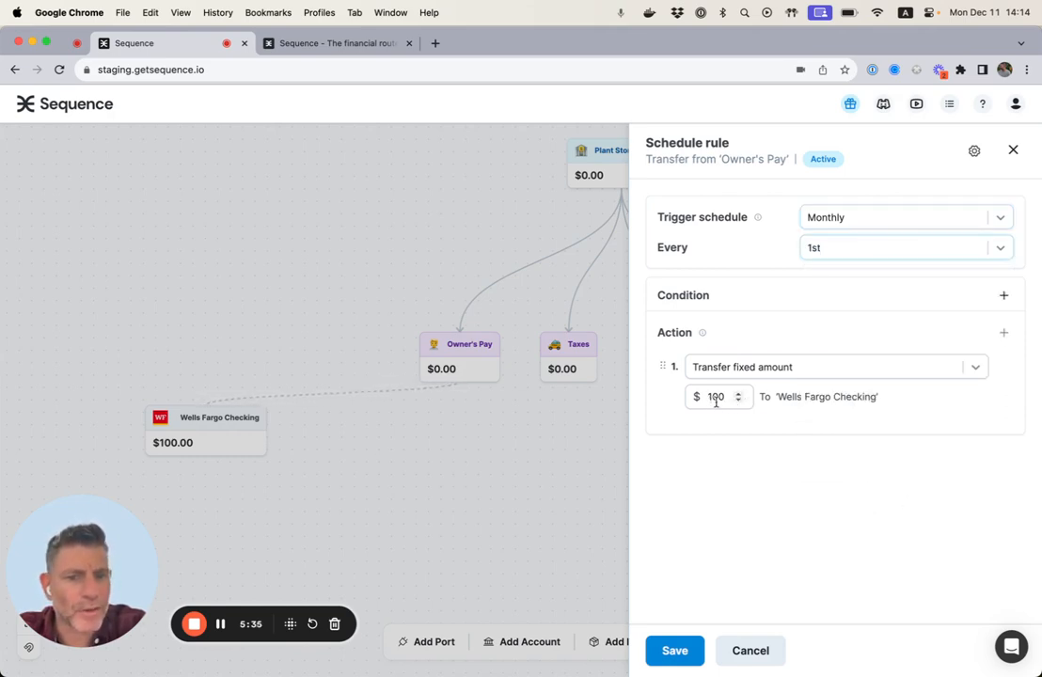
Step: Make the rule transfer 100% of the Owner's Pay balance to Wells Fargo Checking and save it
left_click(800, 368)
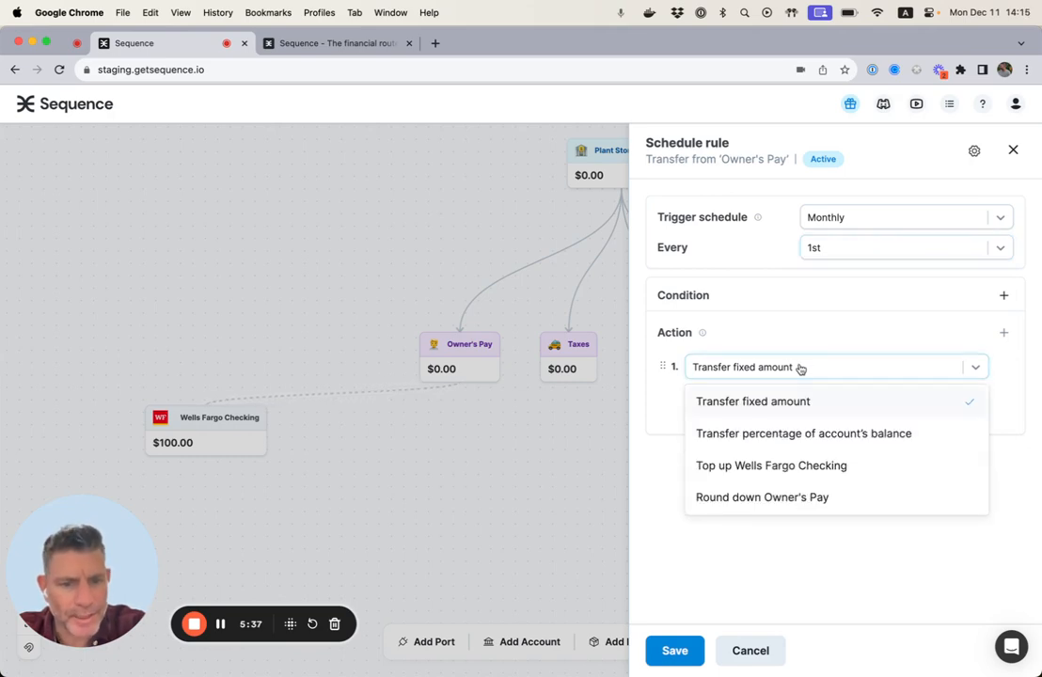
left_click(829, 435)
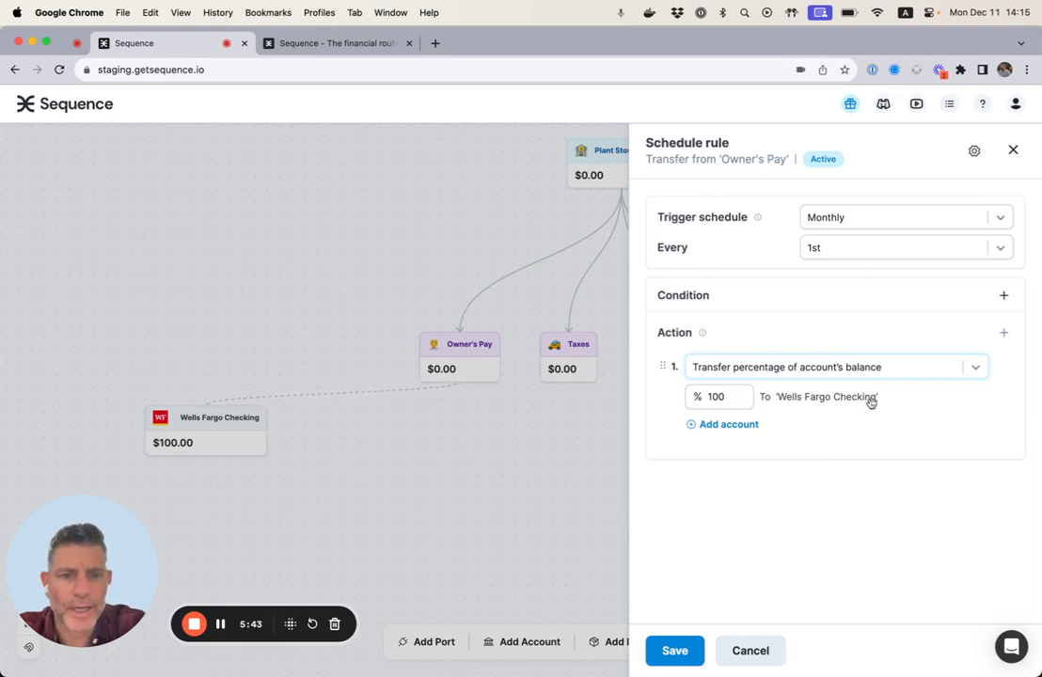
left_click(673, 650)
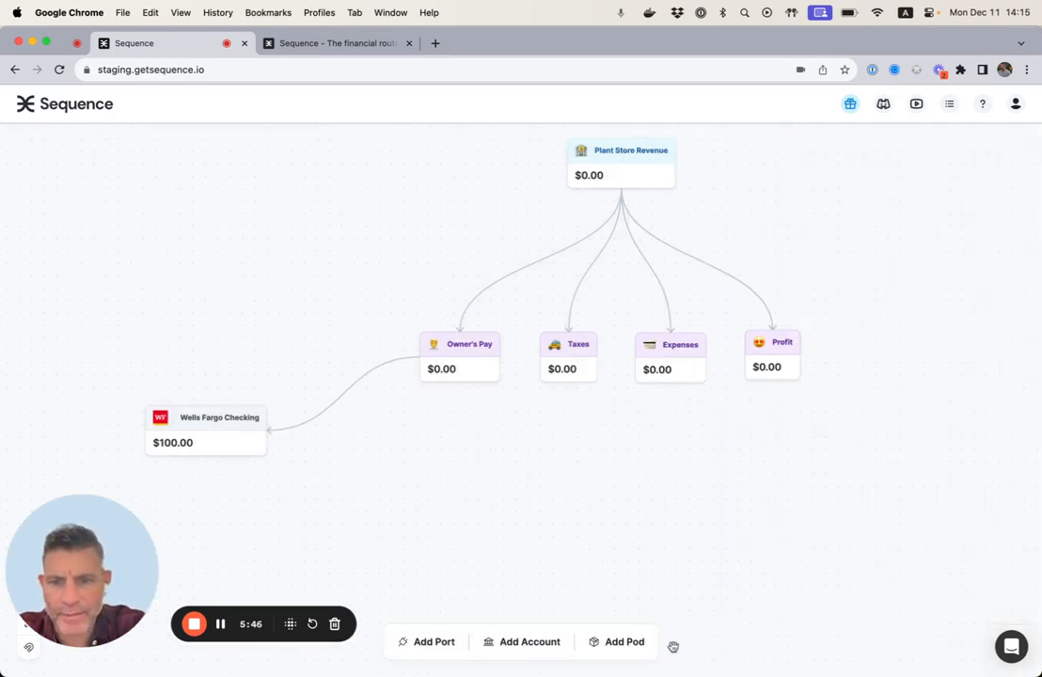
Step: Reposition the Wells Fargo Checking account above and to the left of the Owner's Pay pod
left_click_drag(207, 429, 239, 451)
scroll(448, 452, "down", 3)
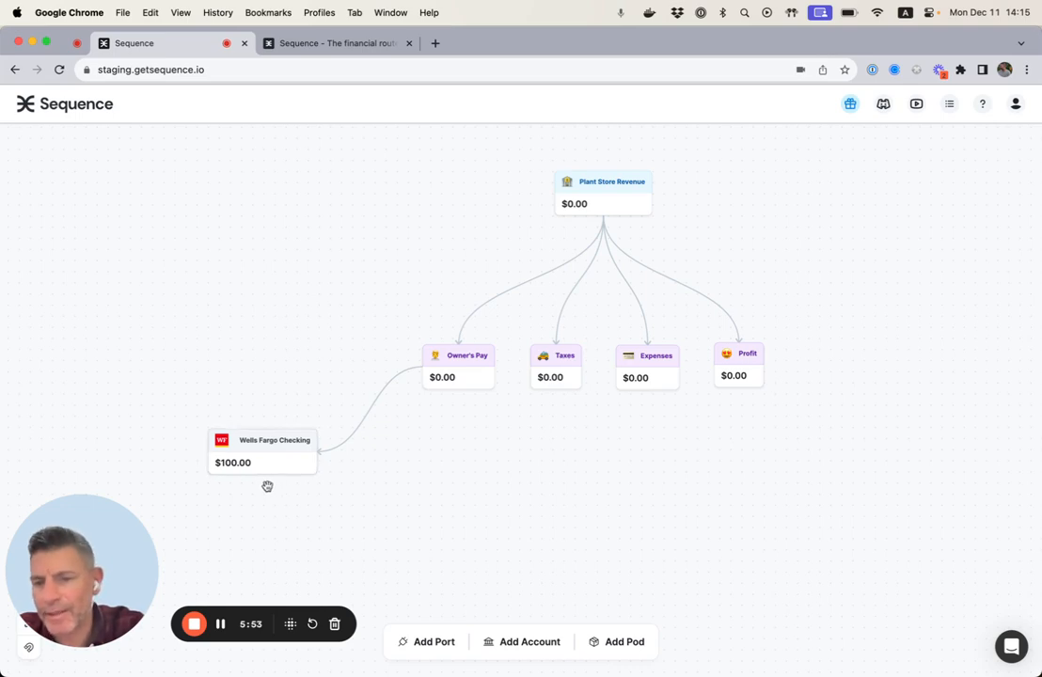
left_click_drag(562, 460, 551, 472)
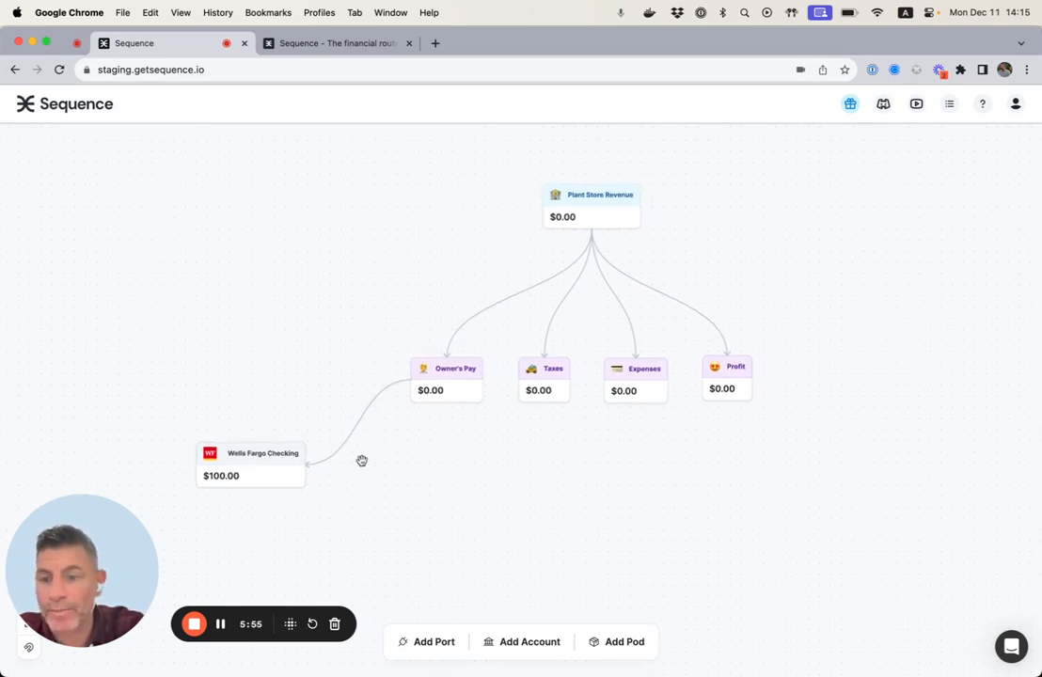
left_click_drag(280, 456, 225, 278)
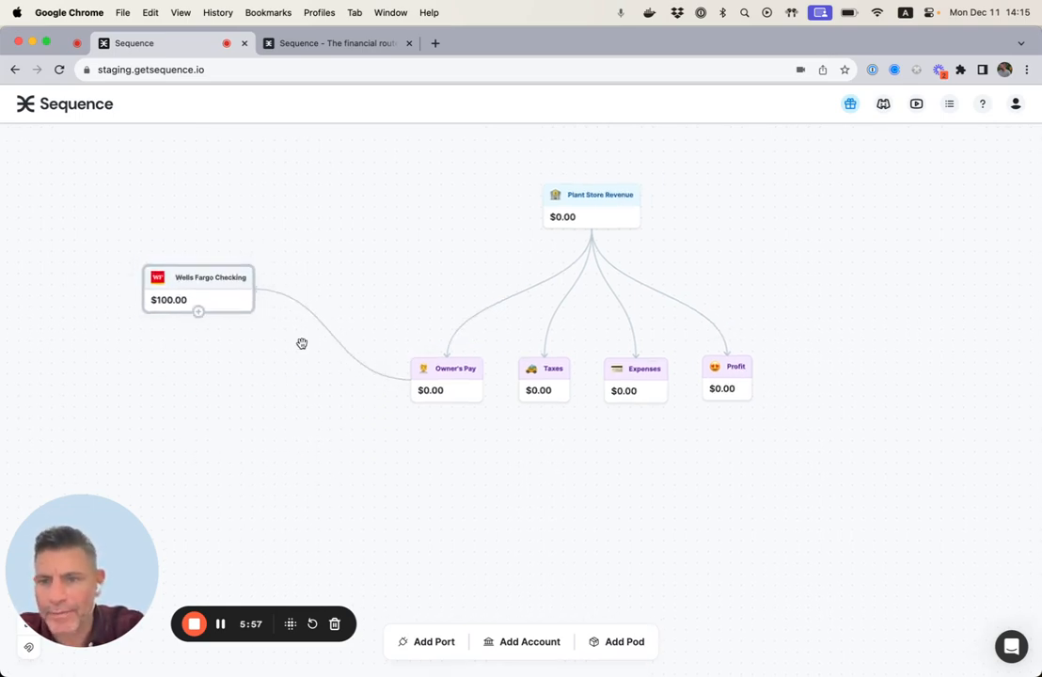
left_click_drag(270, 407, 346, 453)
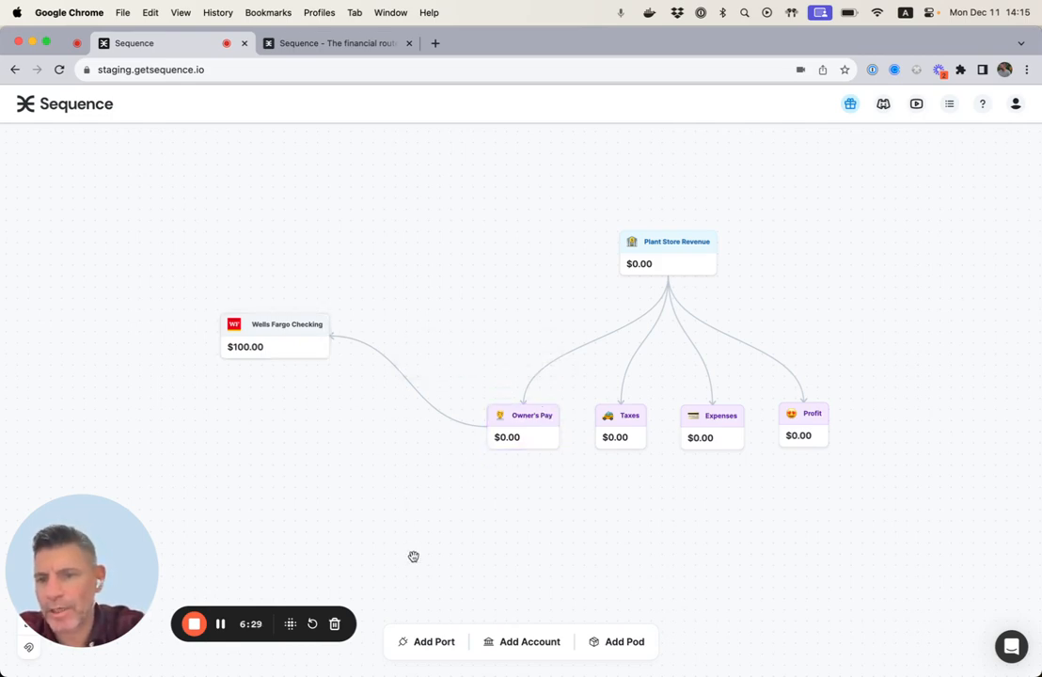
left_click_drag(403, 514, 402, 515)
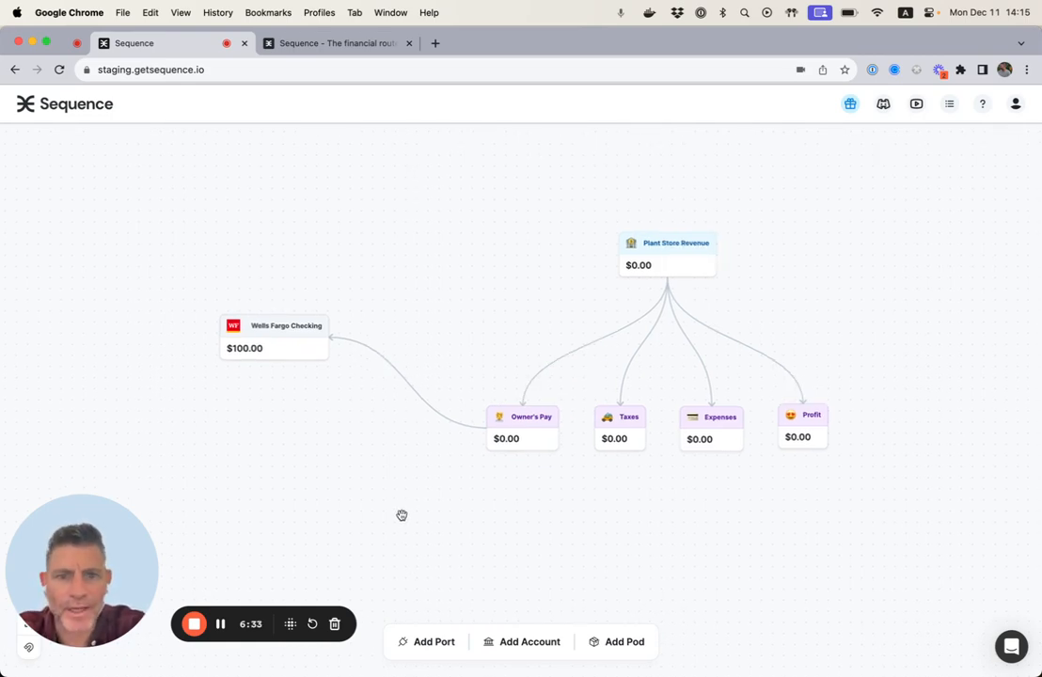